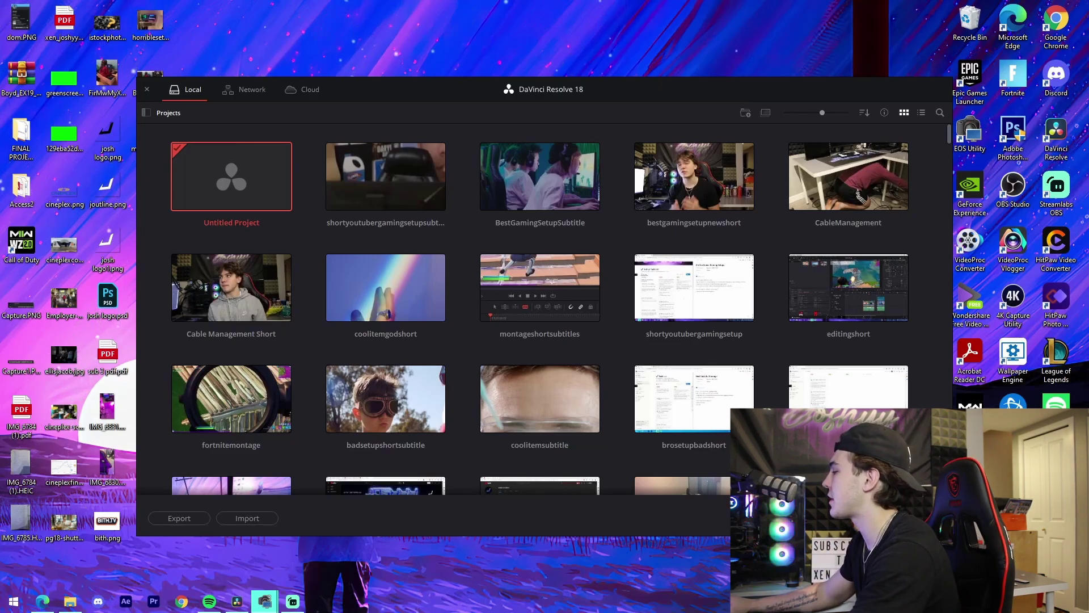
- Switch to DaVinci Resolve and create a new project named subtitletutorialdecember
key("alt+Tab")
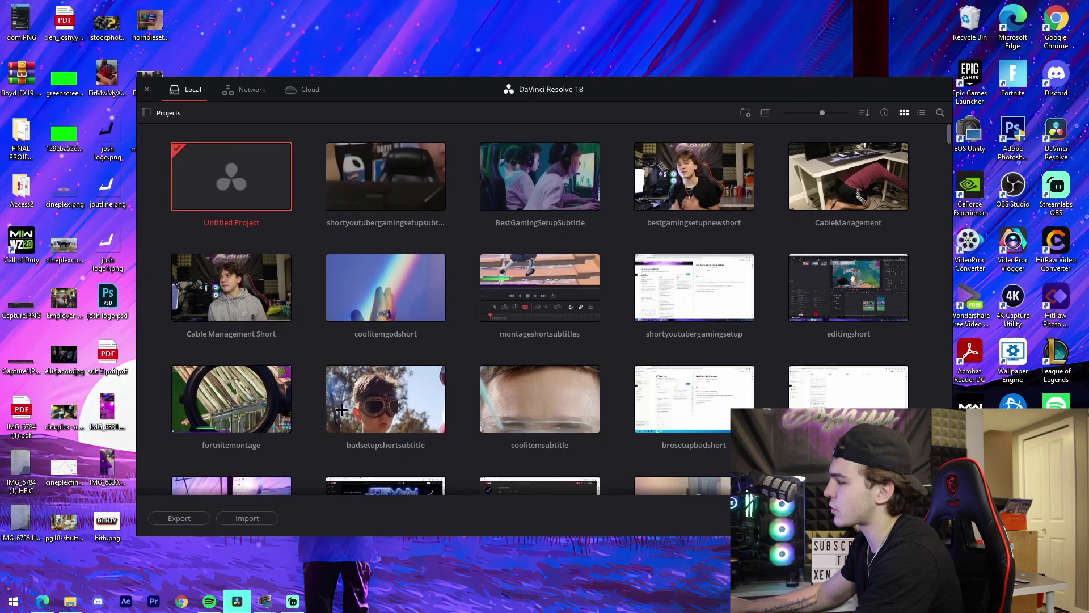
key("ctrl+n")
type("sub")
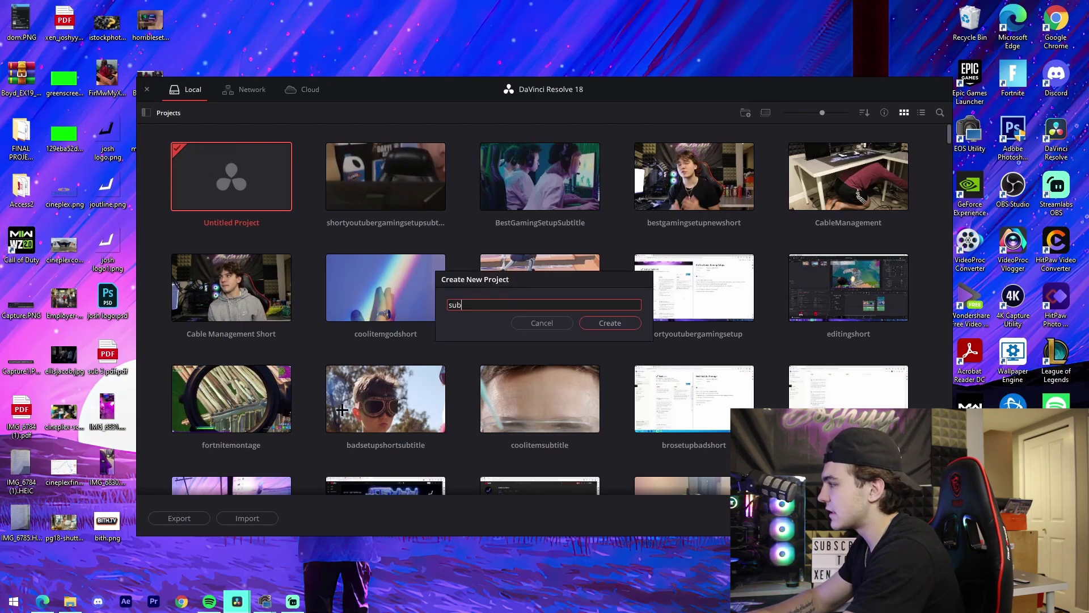
type("titletutorialdavincire")
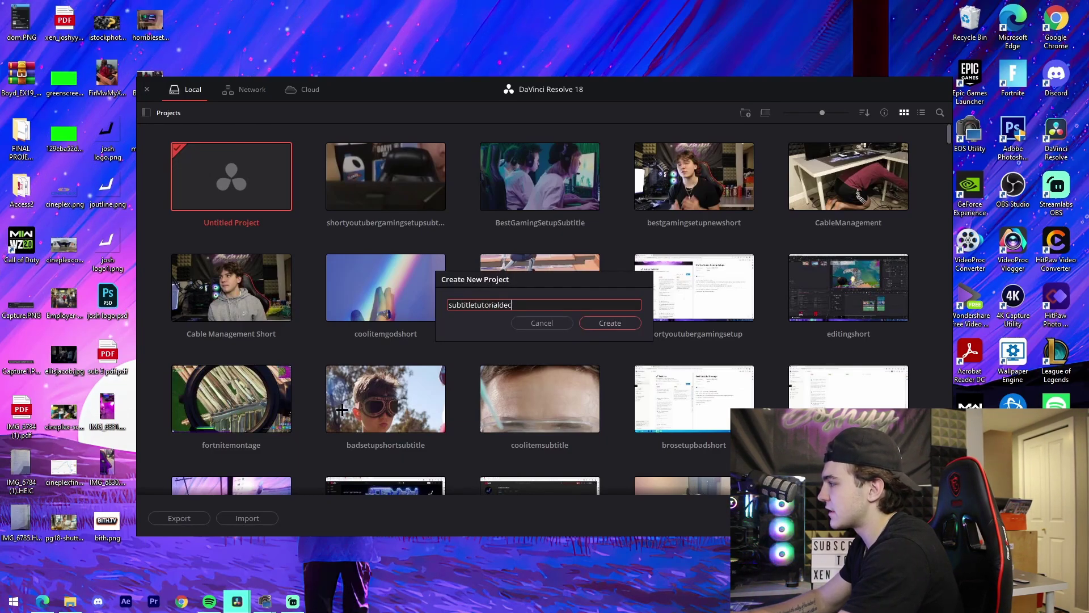
key("Return")
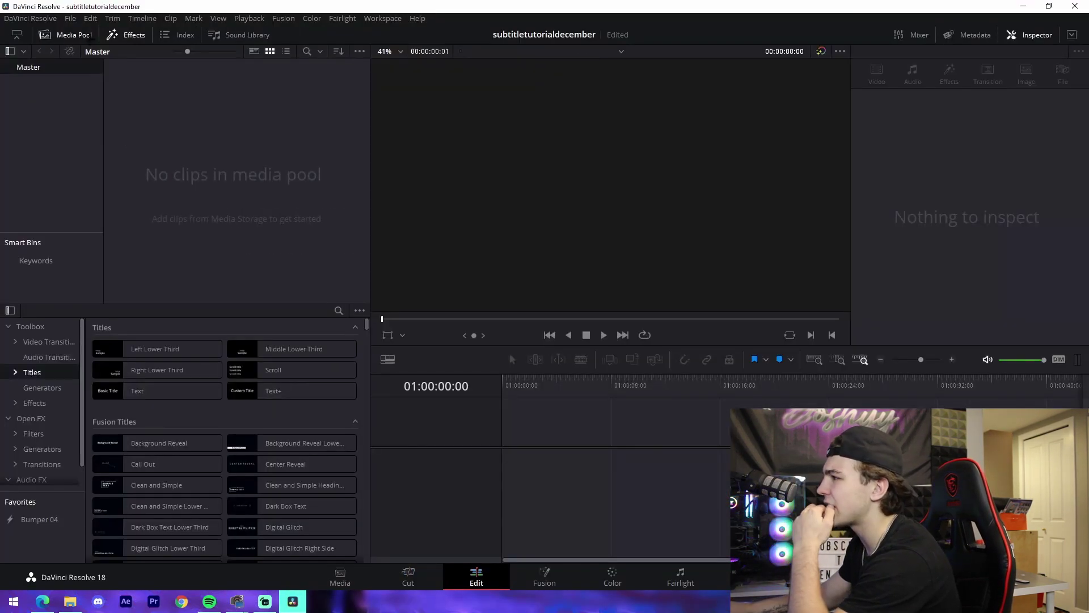
- Set the project's timeline frame rate to 60 frames per second and save the project settings
left_click(70, 18)
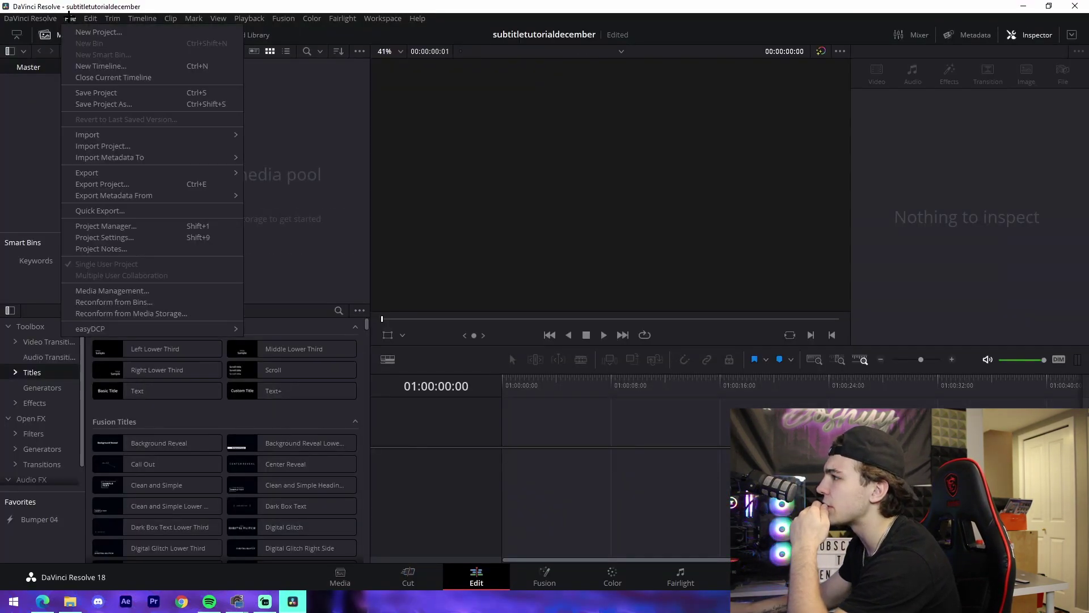
left_click(105, 237)
left_click(552, 229)
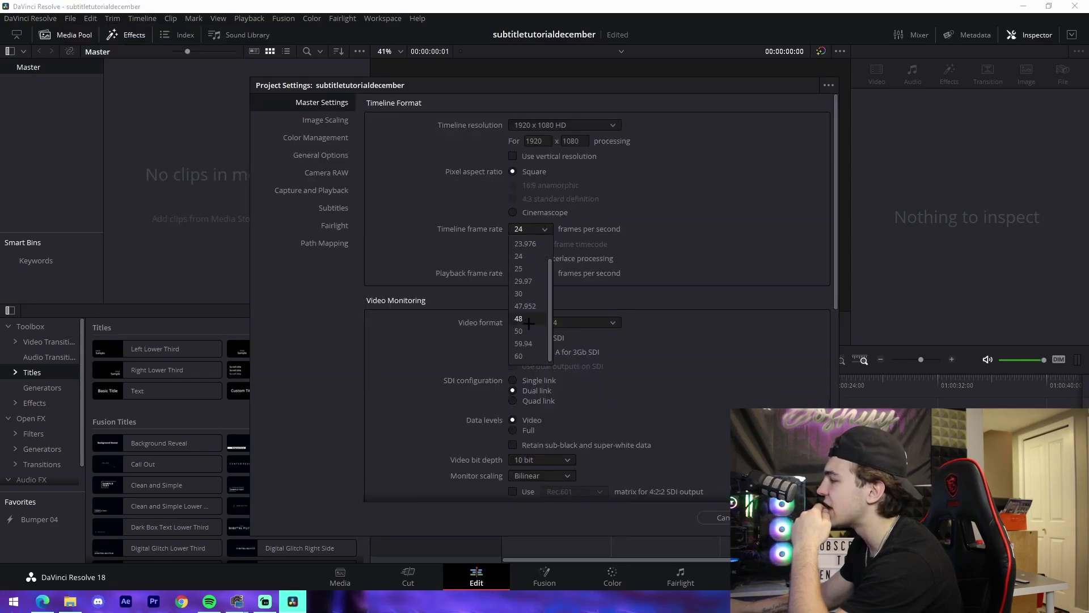
left_click(522, 356)
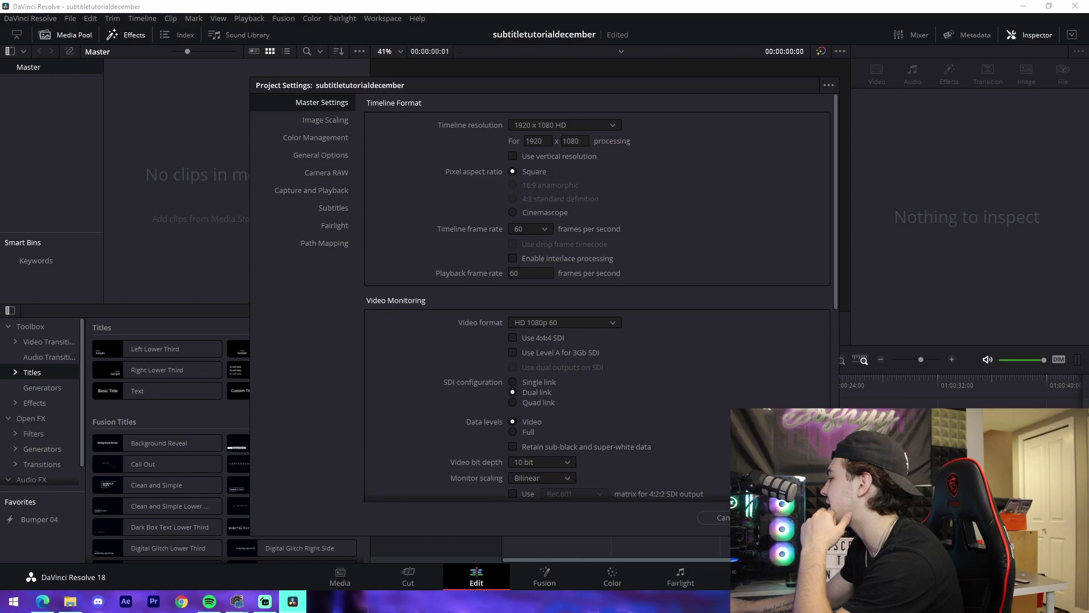
left_click(797, 517)
- Import MVI_0875.MOV from the 2022_12_11 recordings folder into the media pool and close the file window
left_click(70, 601)
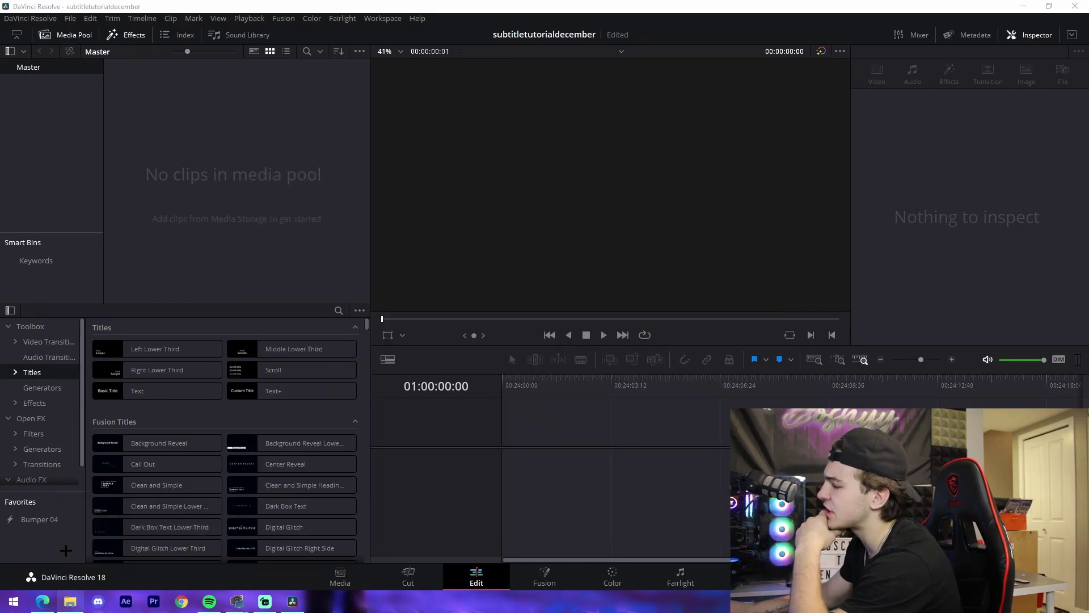
left_click_drag(629, 235, 780, 178)
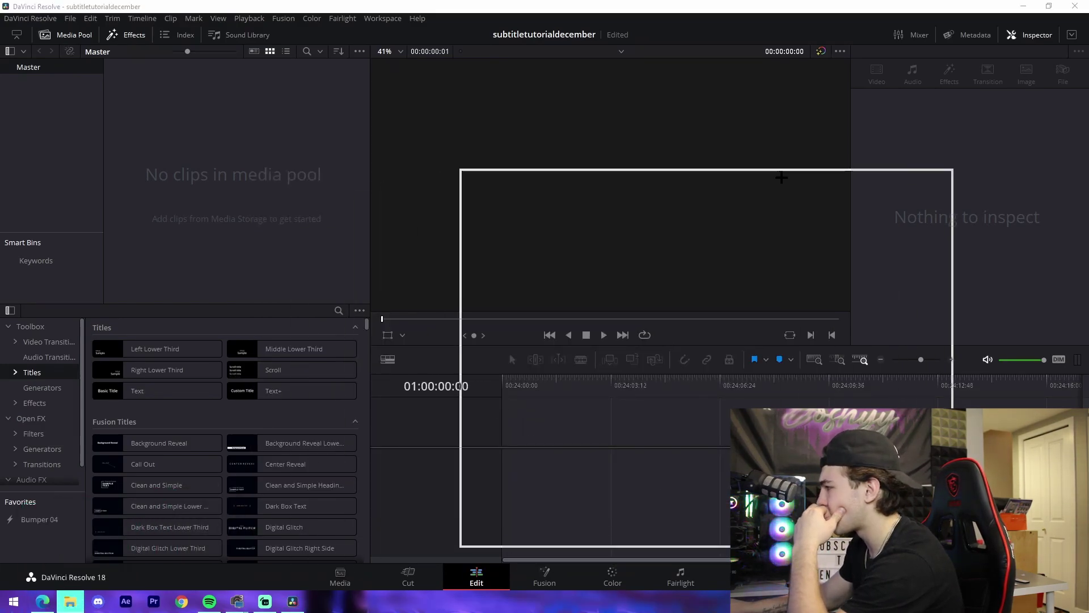
left_click_drag(712, 265, 207, 175)
left_click(579, 352)
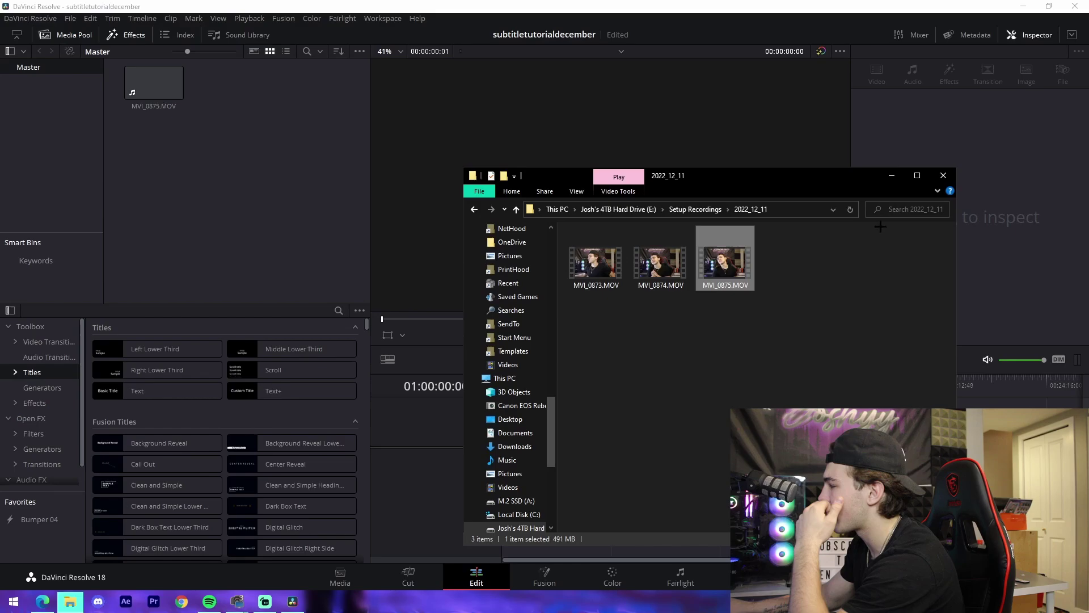
left_click(942, 175)
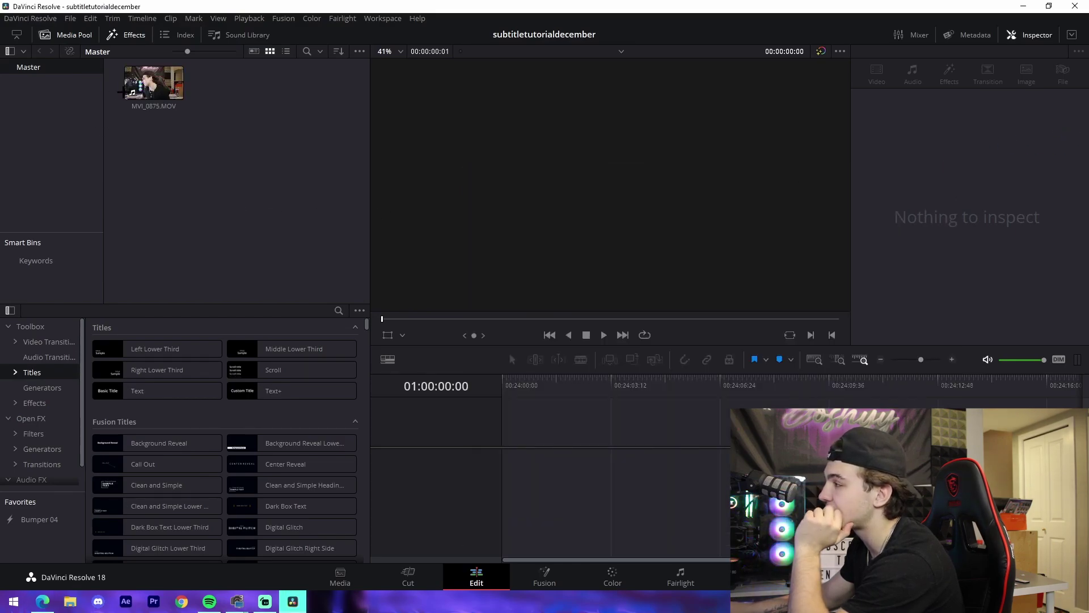
- Place MVI_0875.MOV on a new timeline and trim off its silent opening so the speech starts at 01:00:00:00
left_click_drag(122, 91, 504, 434)
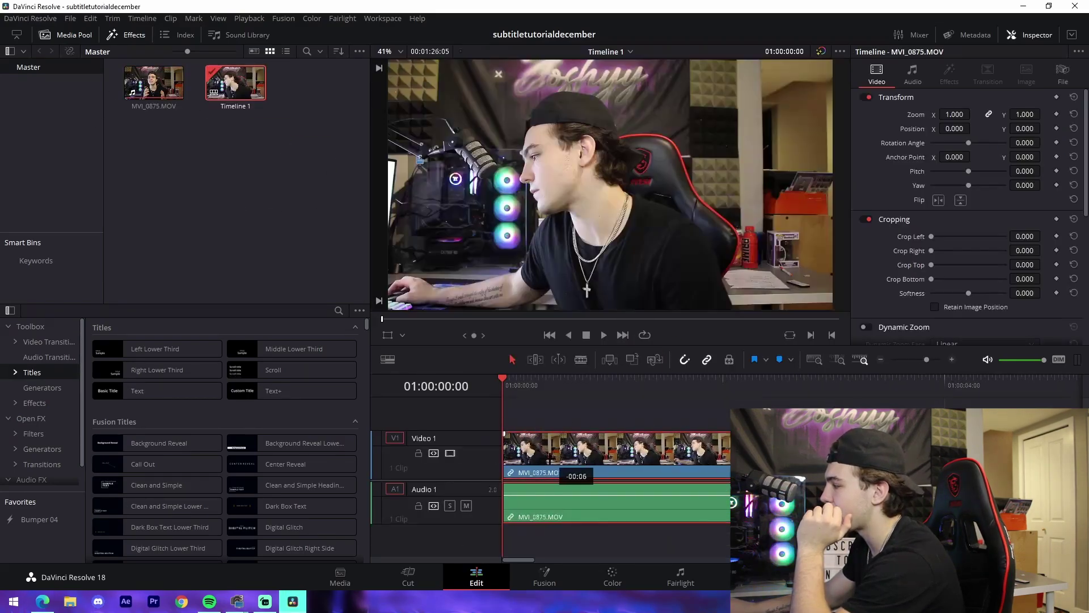
left_click_drag(550, 460, 550, 460)
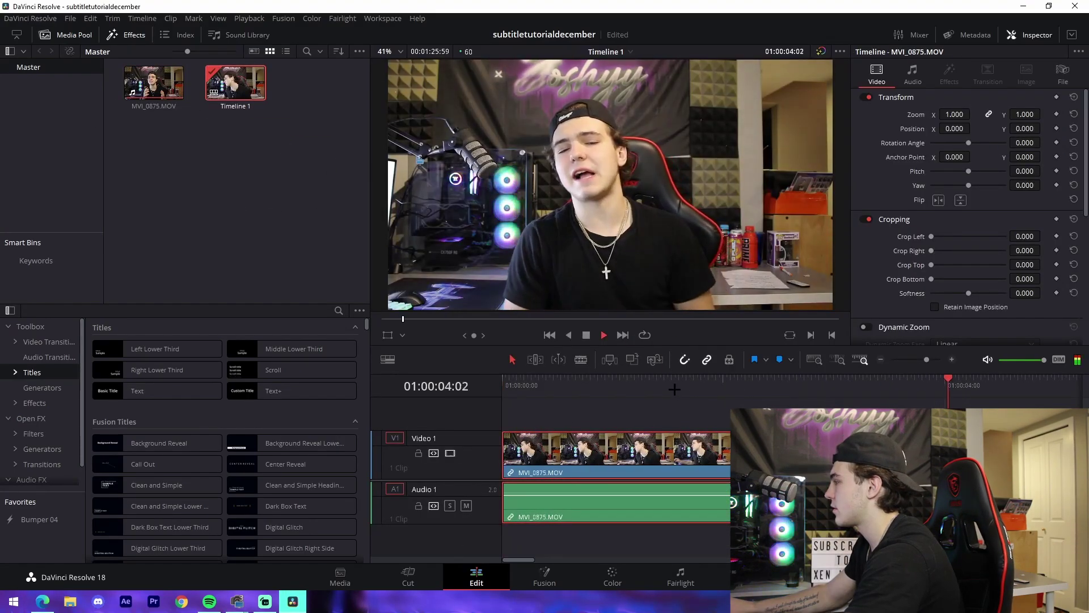
key("space")
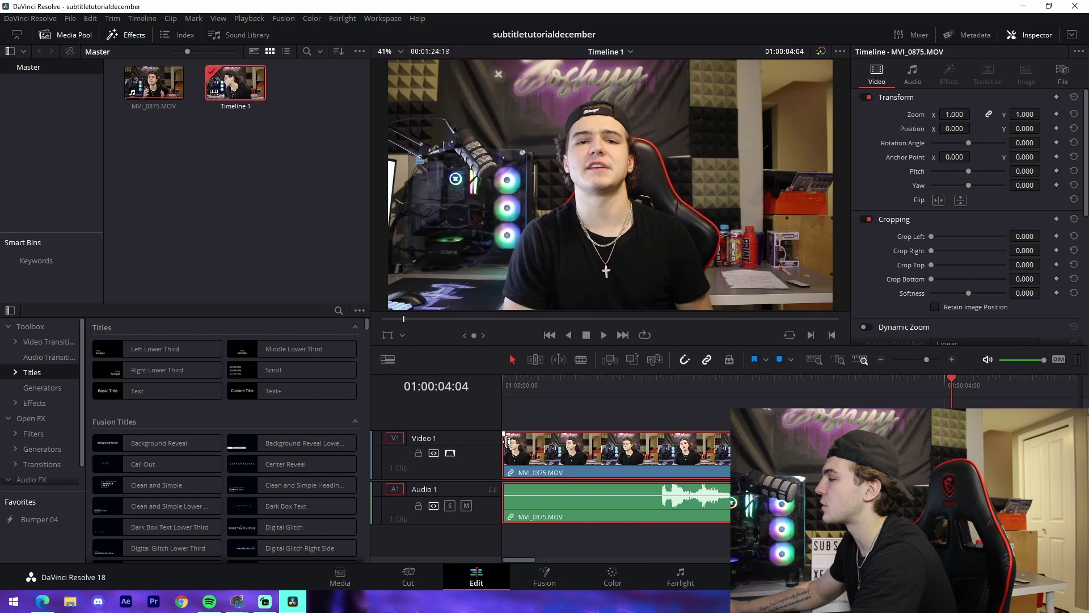
mouse_move(555, 437)
left_mouse_down()
mouse_move(699, 448)
mouse_move(542, 448)
left_mouse_up()
left_click(502, 386)
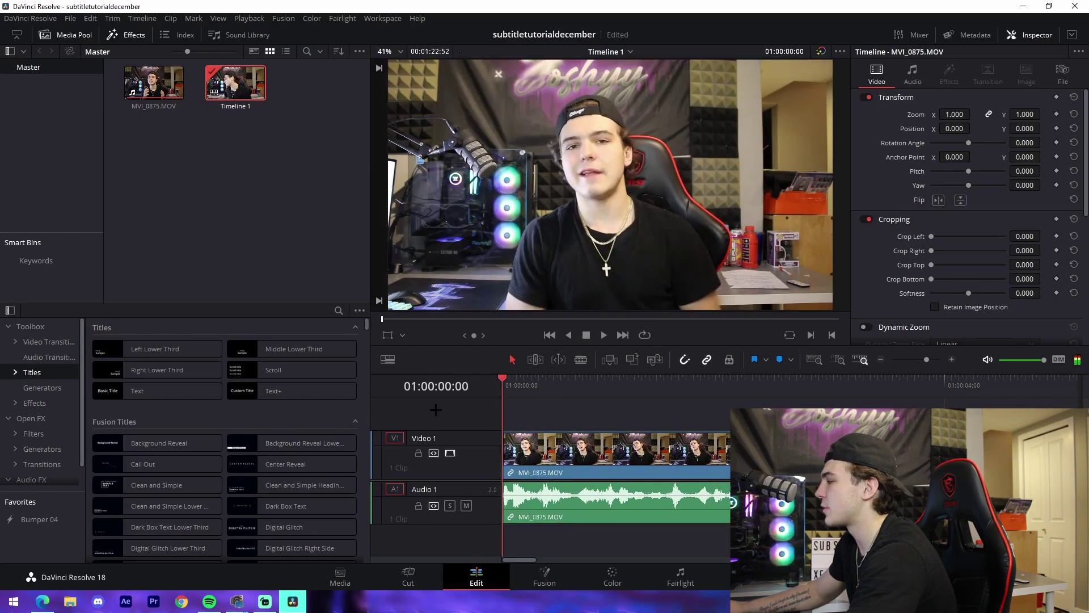
- Play the clip's opening and add four timeline markers along the speech, starting at 01:00:00:06 and covering about the first second
left_click_drag(926, 360, 932, 360)
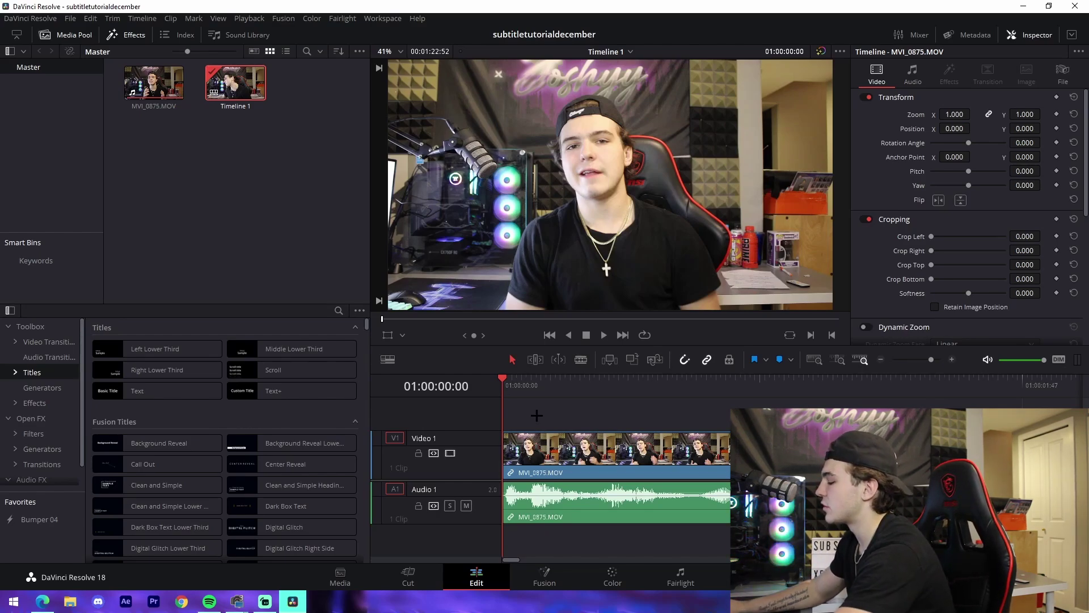
key("space")
key("m")
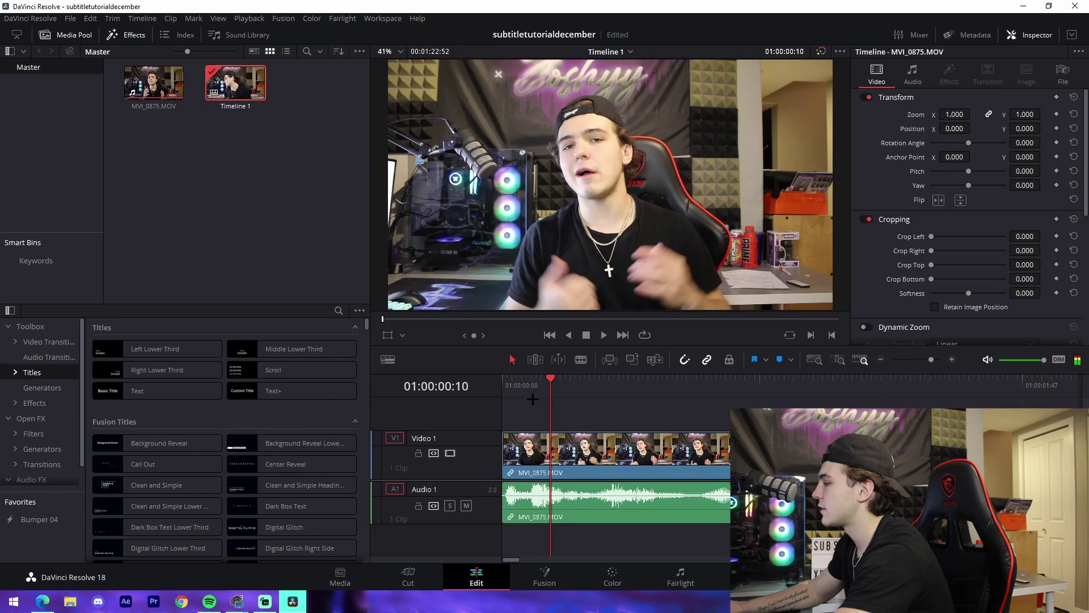
key("m")
key("m")
key("m")
key("space")
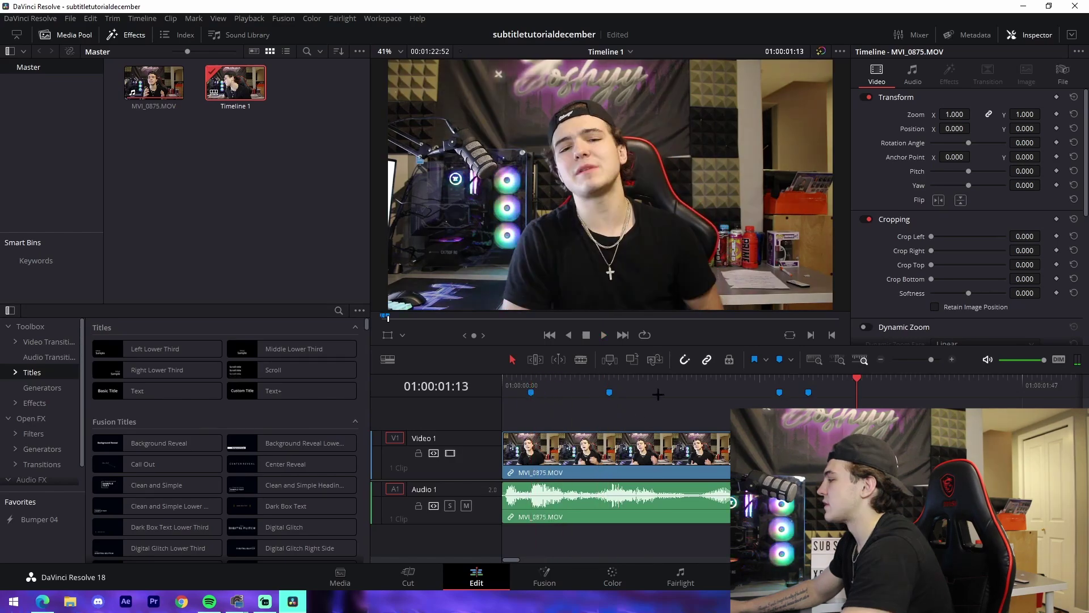
left_click(530, 377)
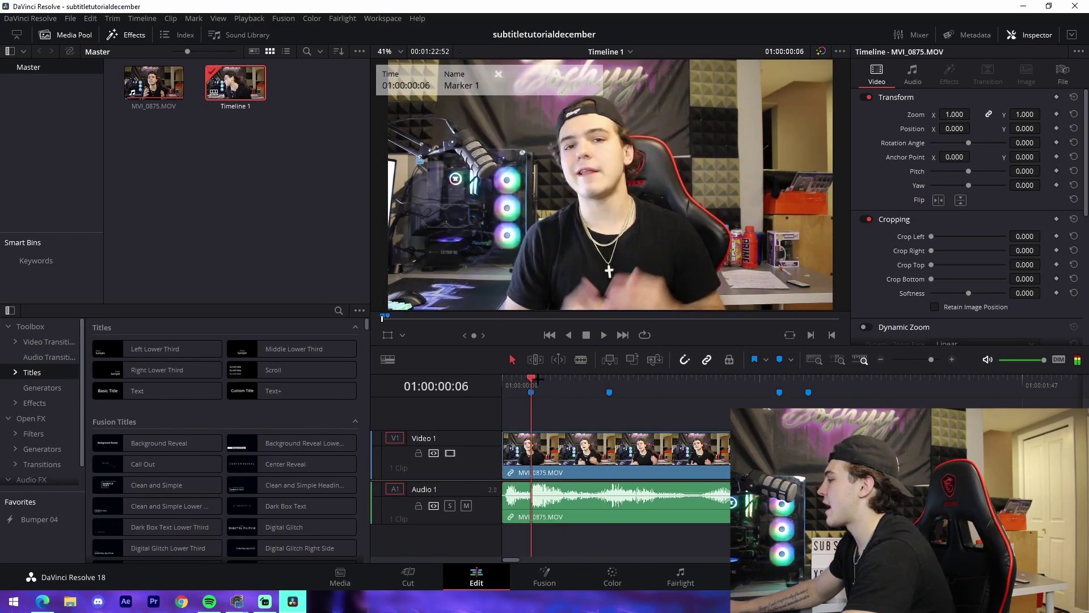
left_click_drag(531, 377, 765, 377)
left_click(610, 392)
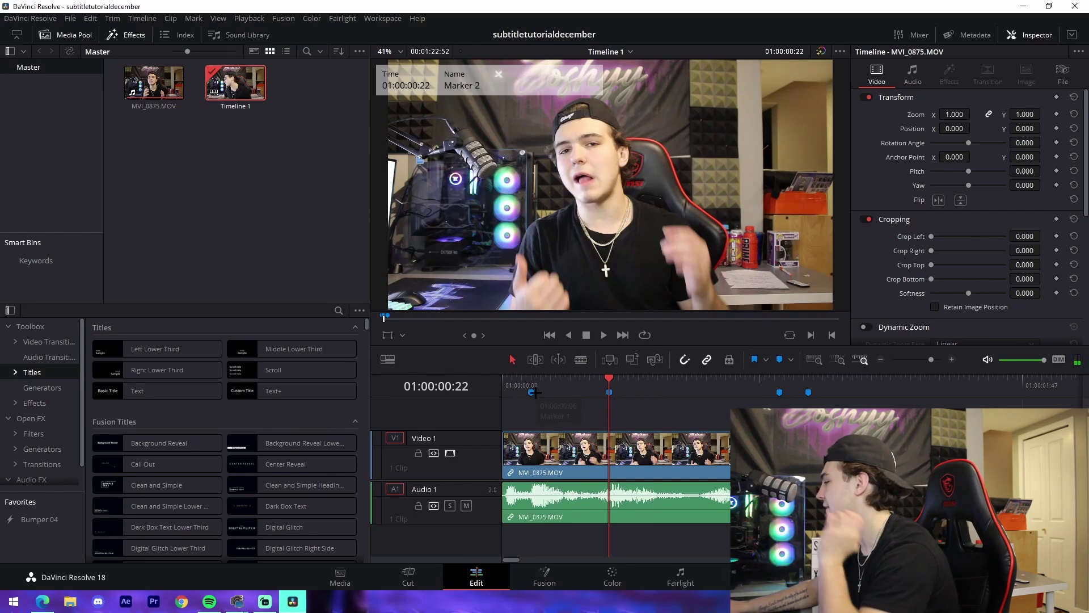
left_click_drag(158, 391, 588, 384)
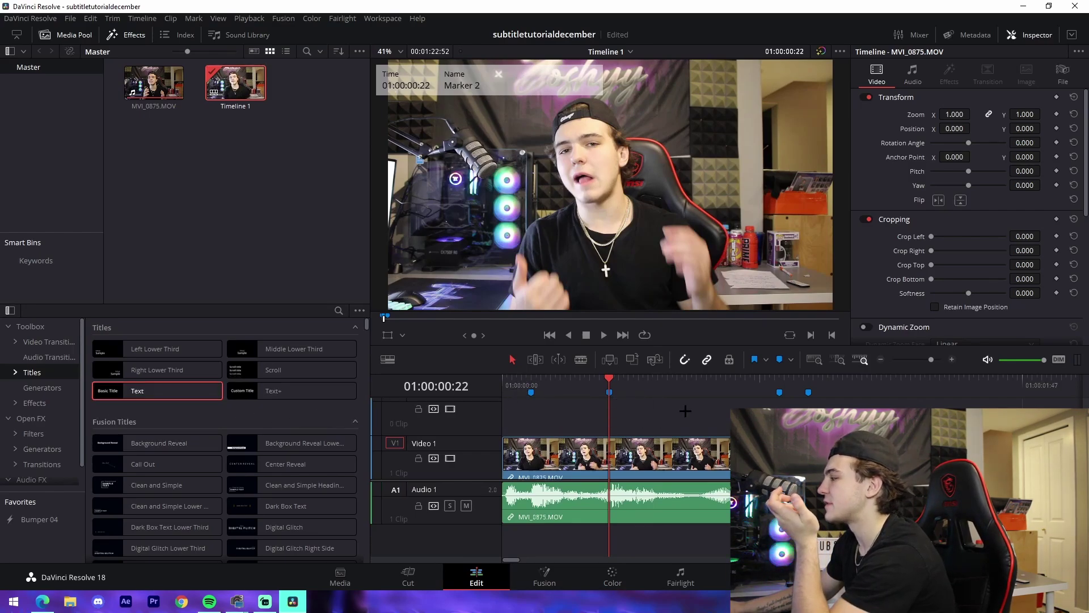
left_click_drag(672, 409, 643, 405)
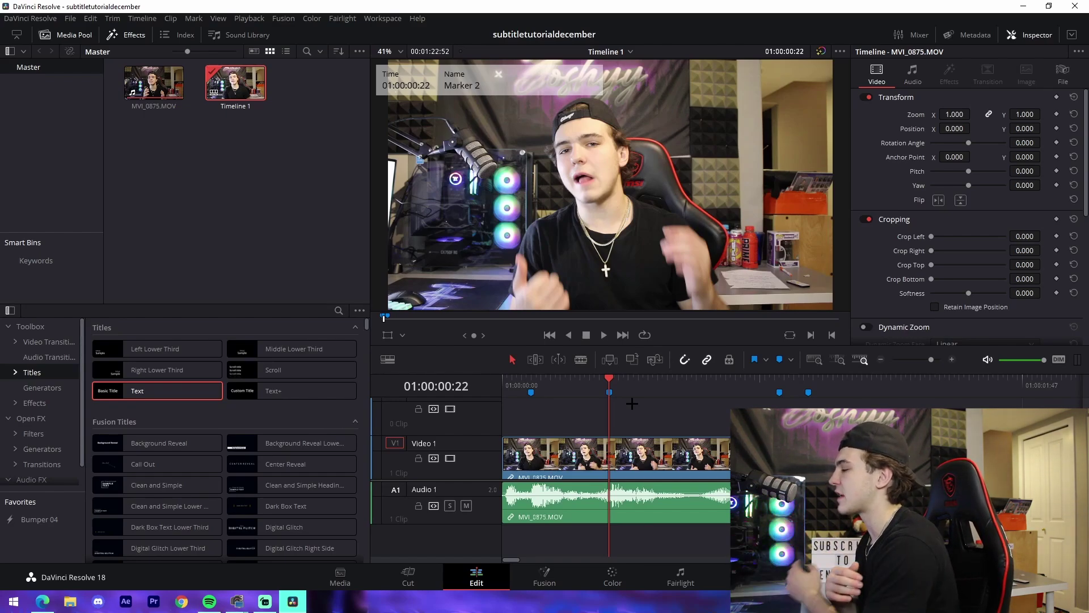
left_click_drag(632, 404, 665, 420)
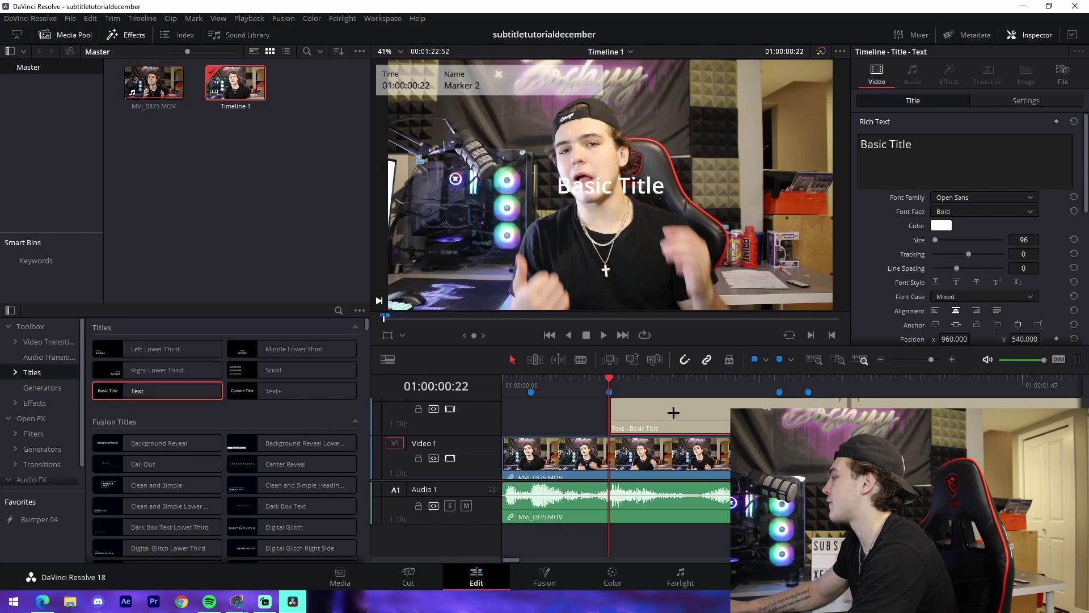
key("Up")
key("space")
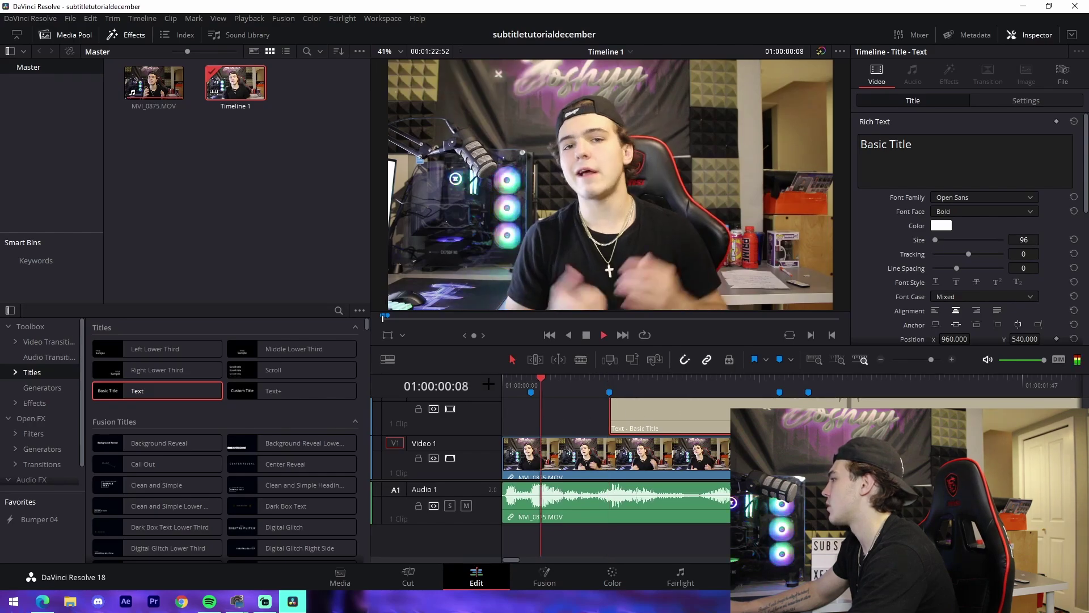
key("space")
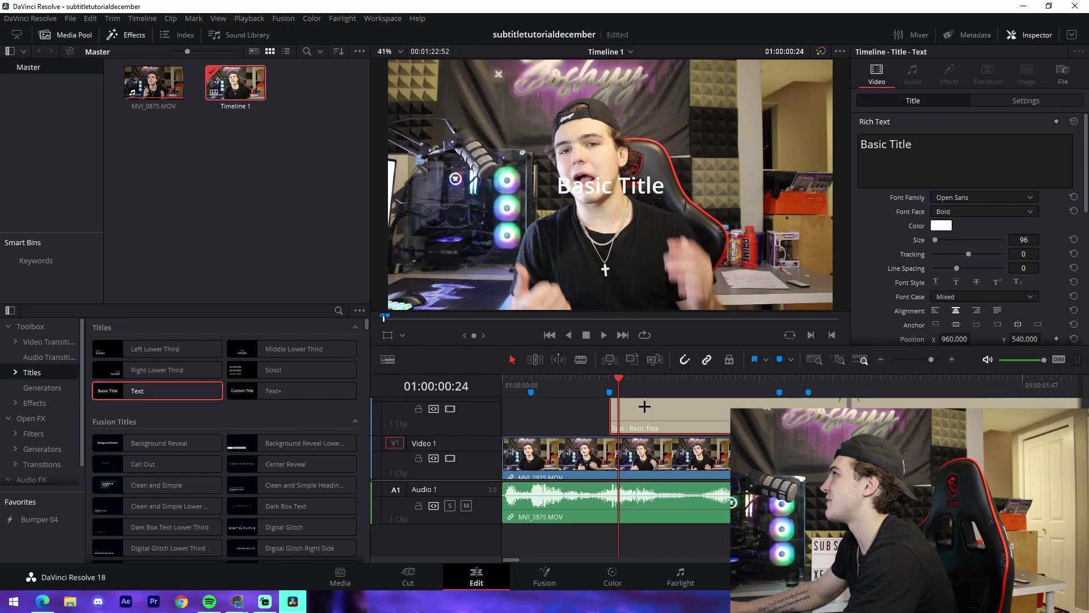
key("Delete")
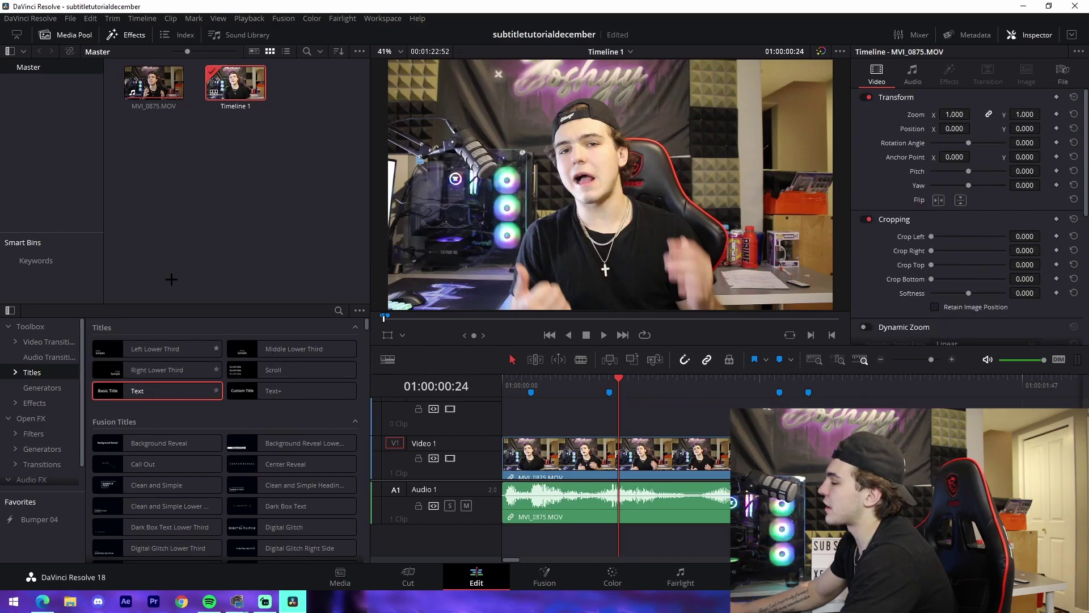
- Add a basic Text title on the track above the video, starting at the beginning of the timeline
left_click(126, 35)
left_click(134, 35)
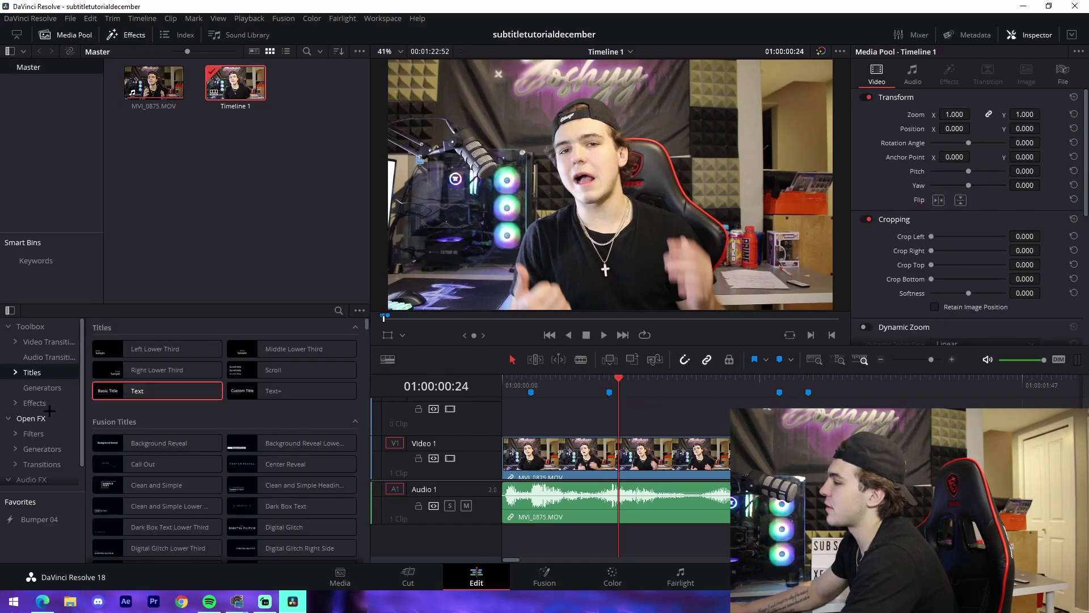
left_click_drag(139, 391, 518, 413)
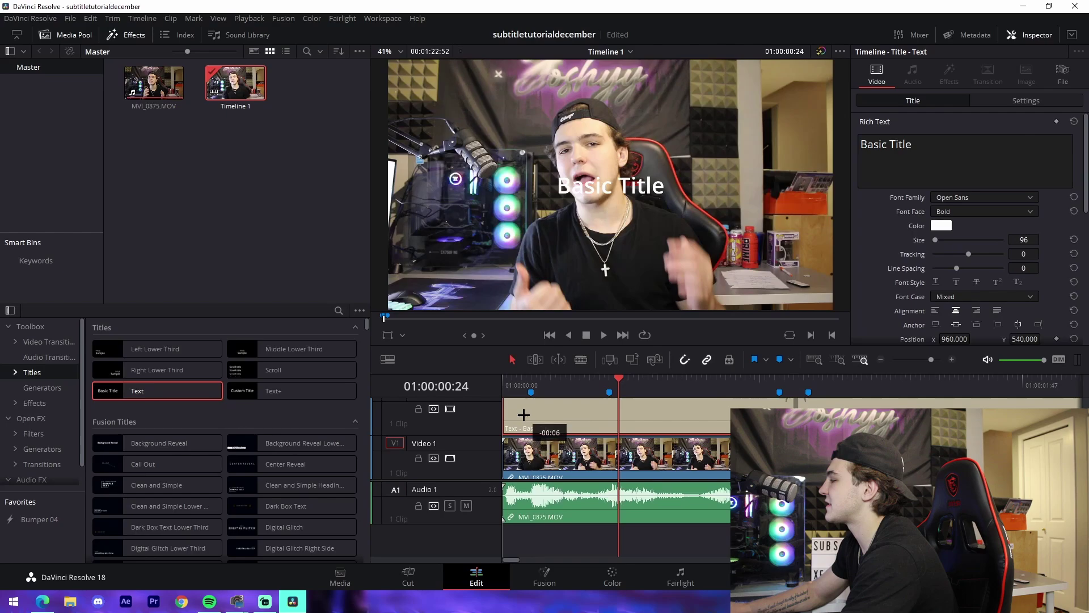
left_click(502, 393)
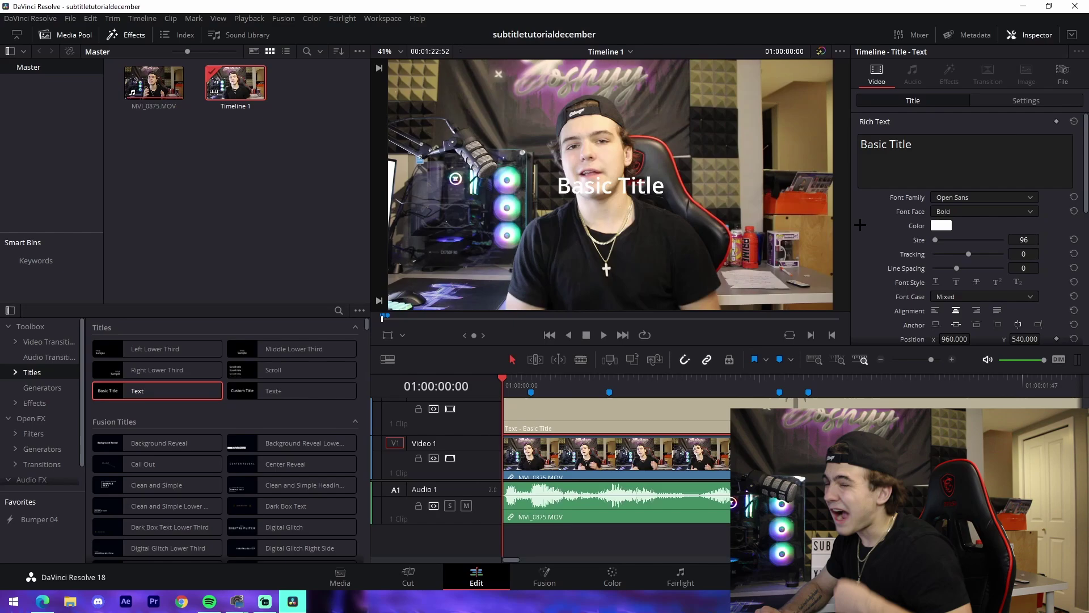
- Try the Luckiest Guy font on the title and lower the title to a Y position of -480
left_click(952, 197)
left_click(952, 360)
left_click(1015, 101)
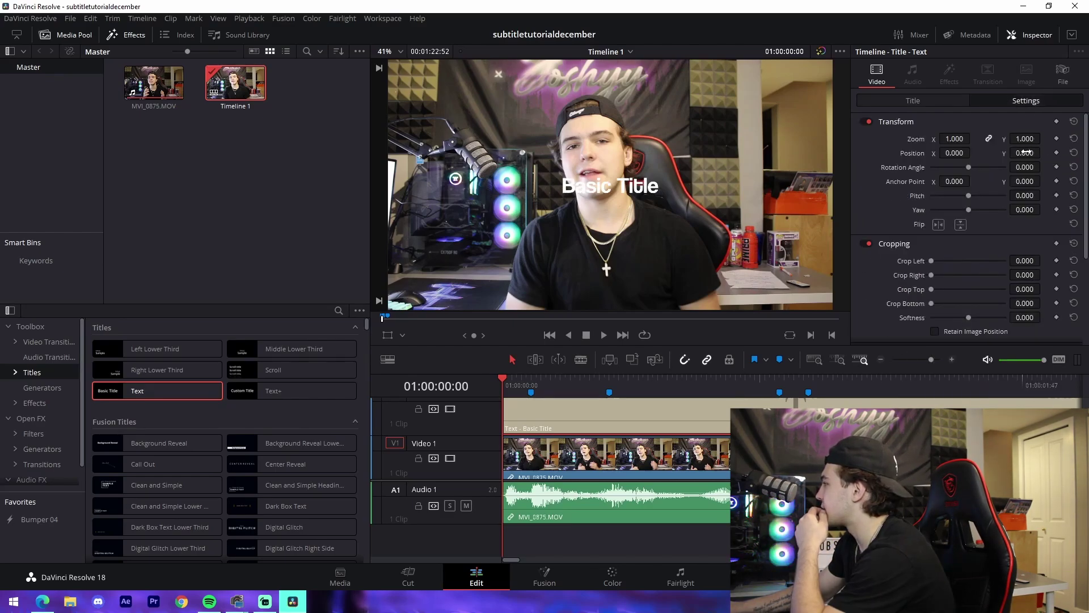
left_click_drag(1024, 153, 965, 153)
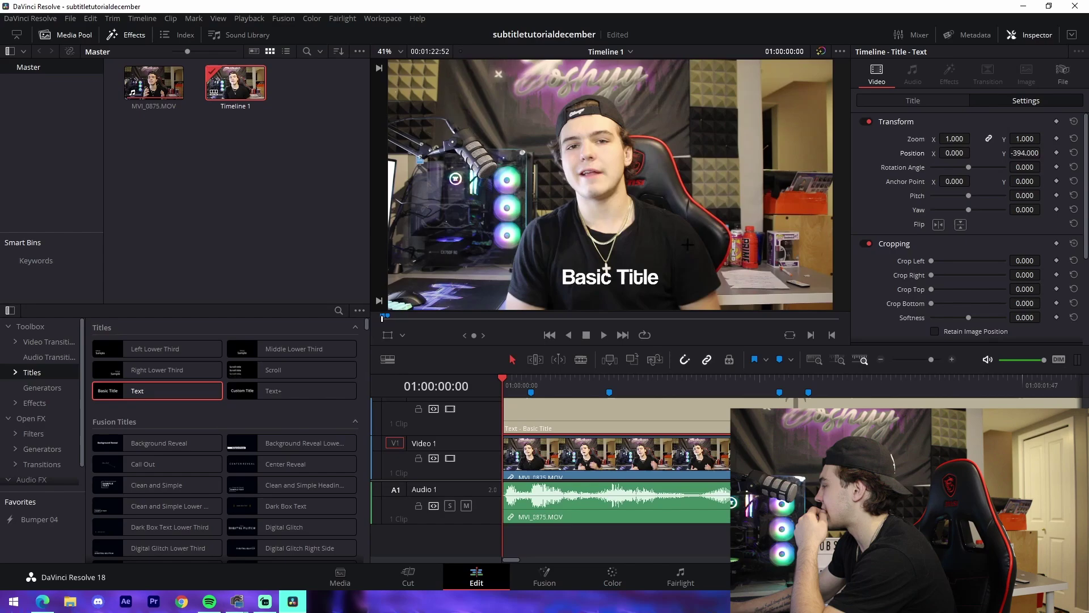
left_click(941, 105)
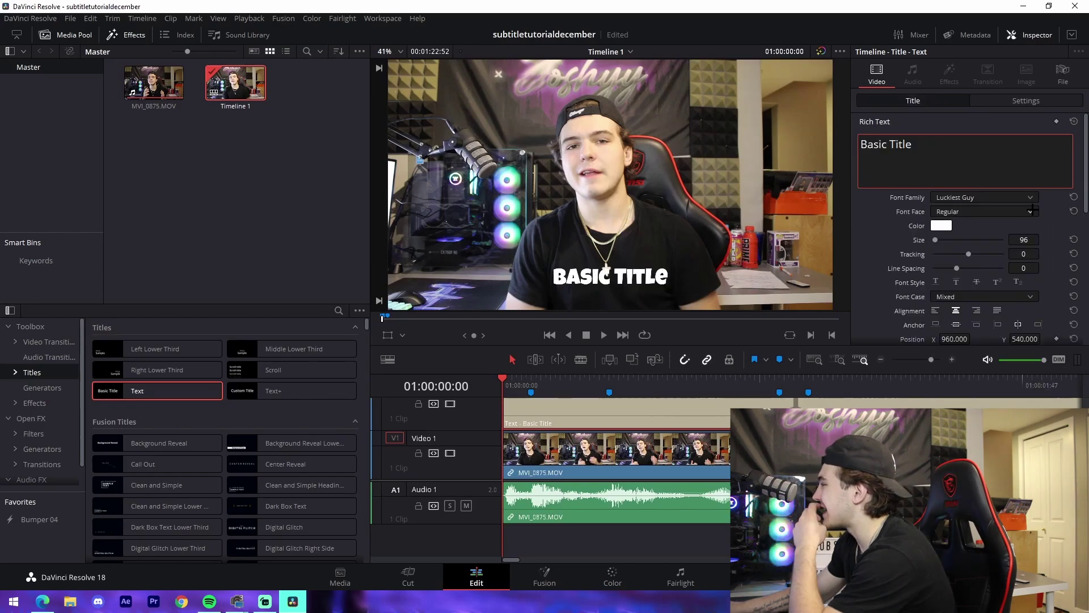
left_click(1021, 101)
left_click_drag(1025, 153, 1044, 152)
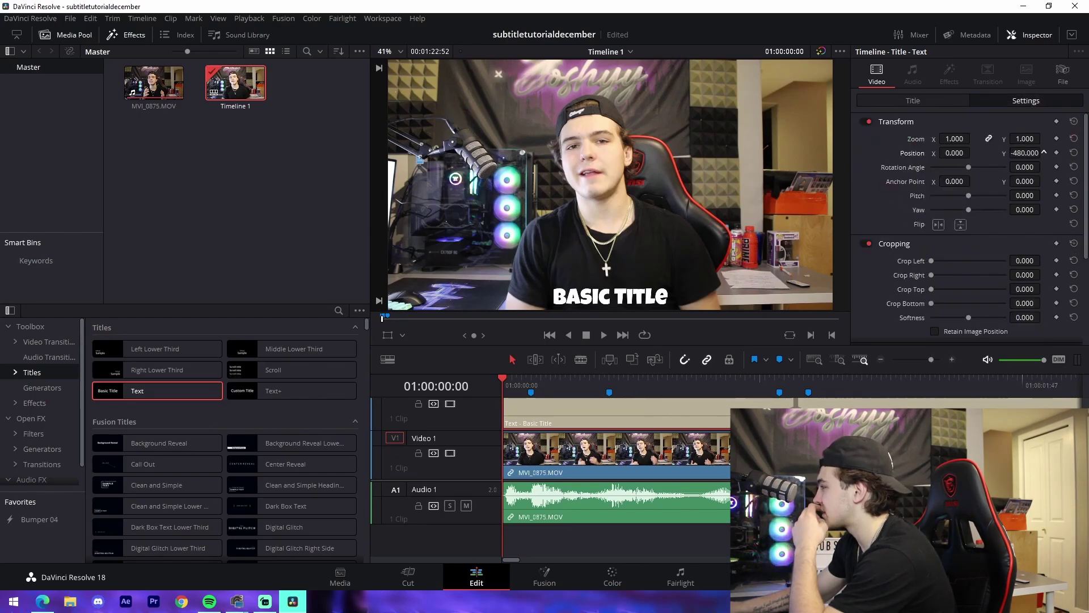
- Change the title's font family to Mont with the Heavy DEMO face
left_click(913, 101)
left_click(984, 198)
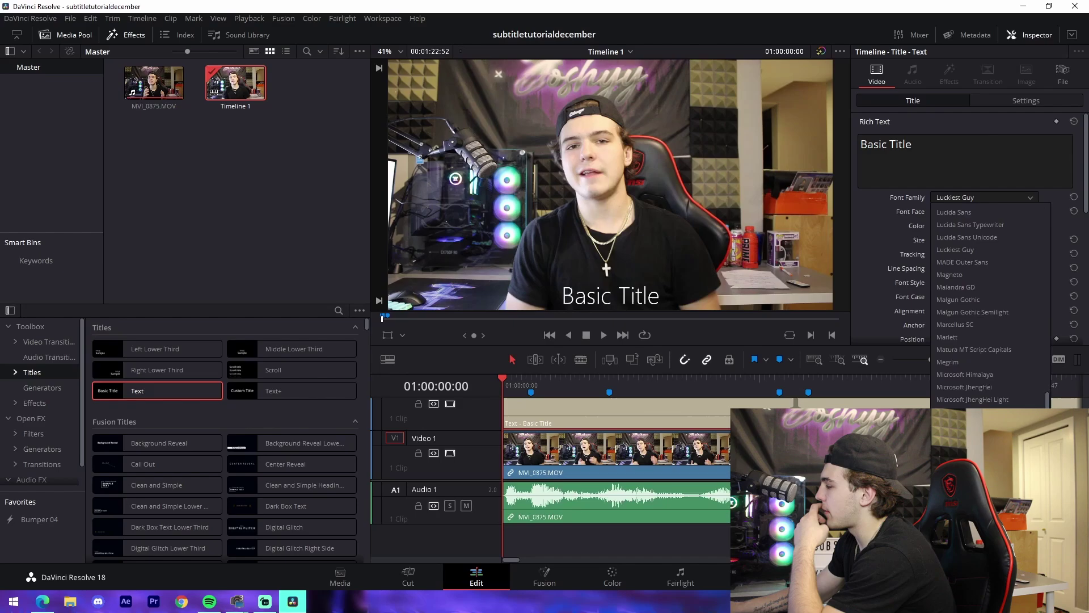
scroll(990, 340, "down", 4)
left_click(964, 461)
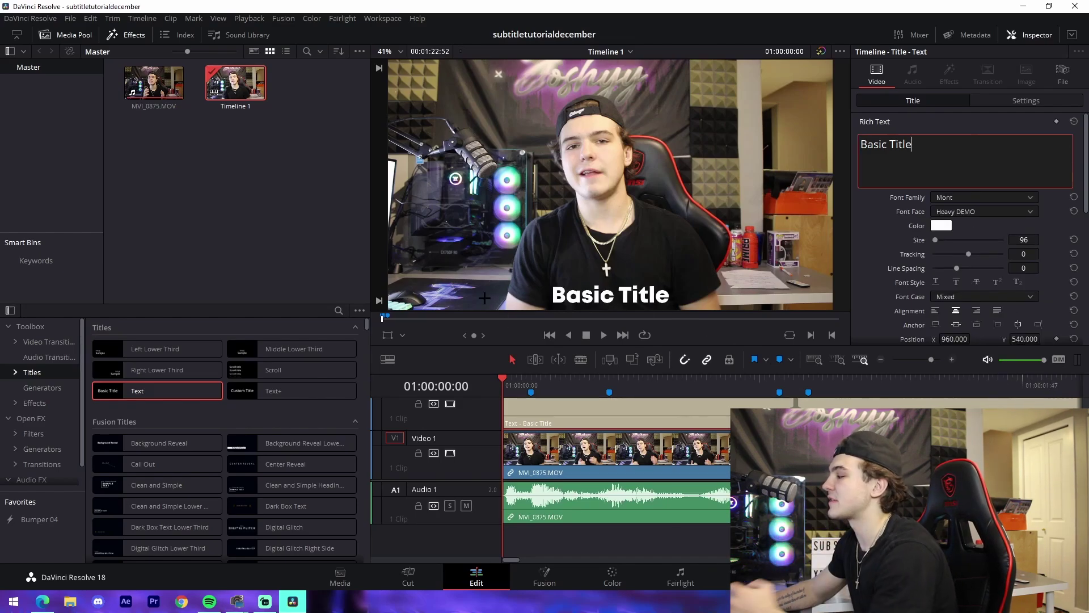
left_click(542, 540)
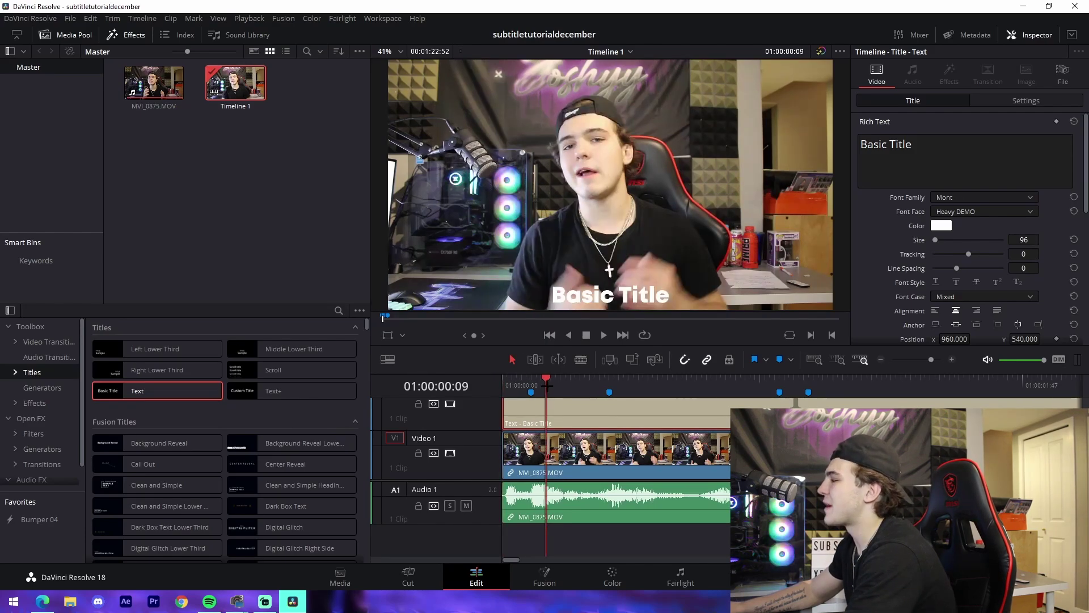
left_click(542, 410)
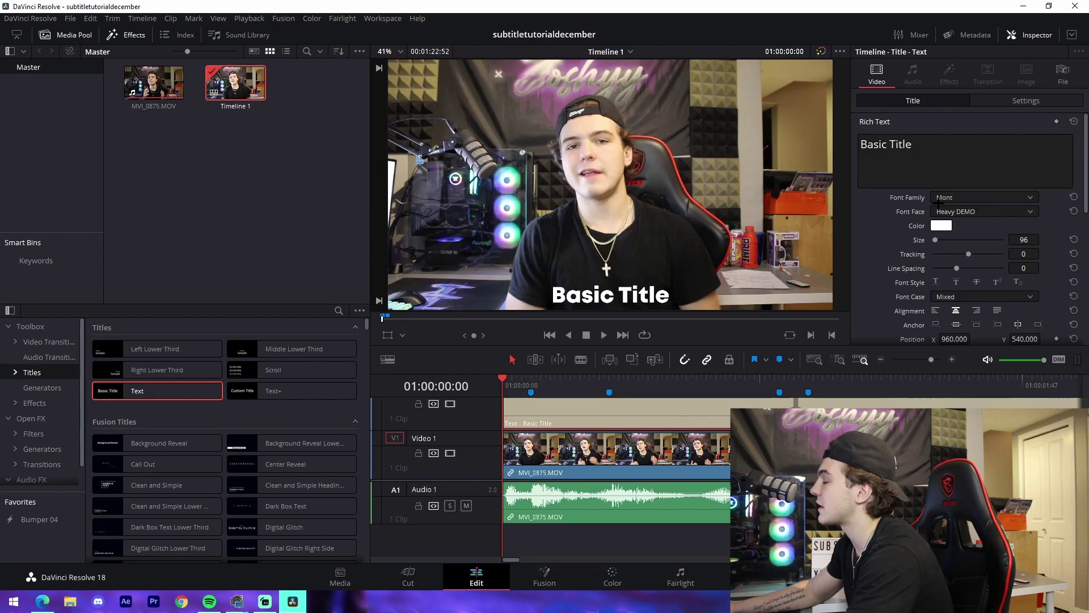
- Try a lime-yellow text colour (#cbff1e) on the title and return the colour to white
left_click(942, 225)
left_click(621, 198)
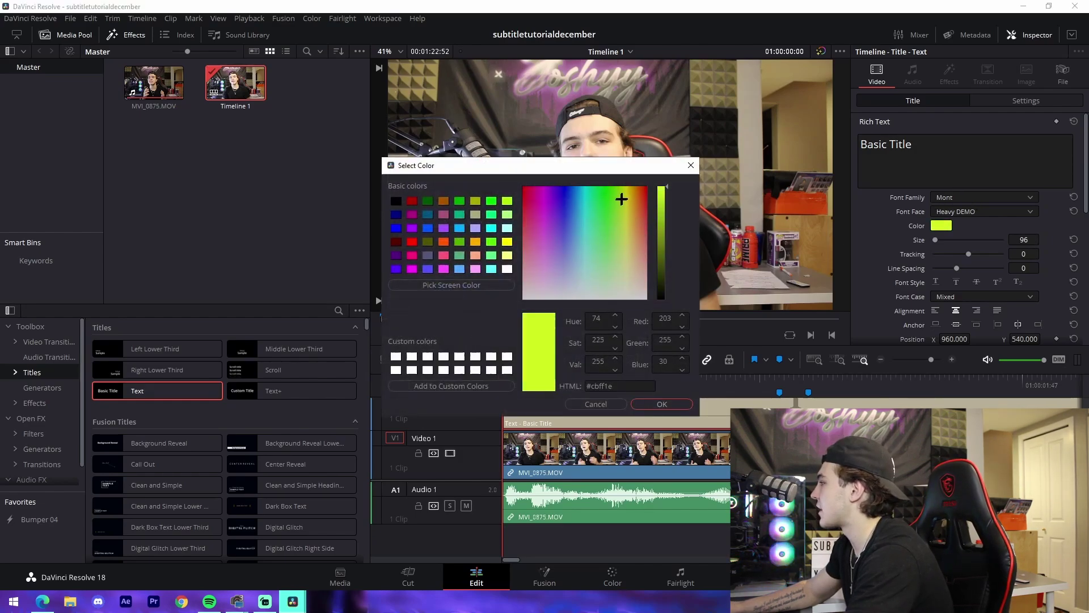
left_click_drag(622, 199, 548, 308)
left_click(649, 404)
left_click(942, 226)
left_click(667, 402)
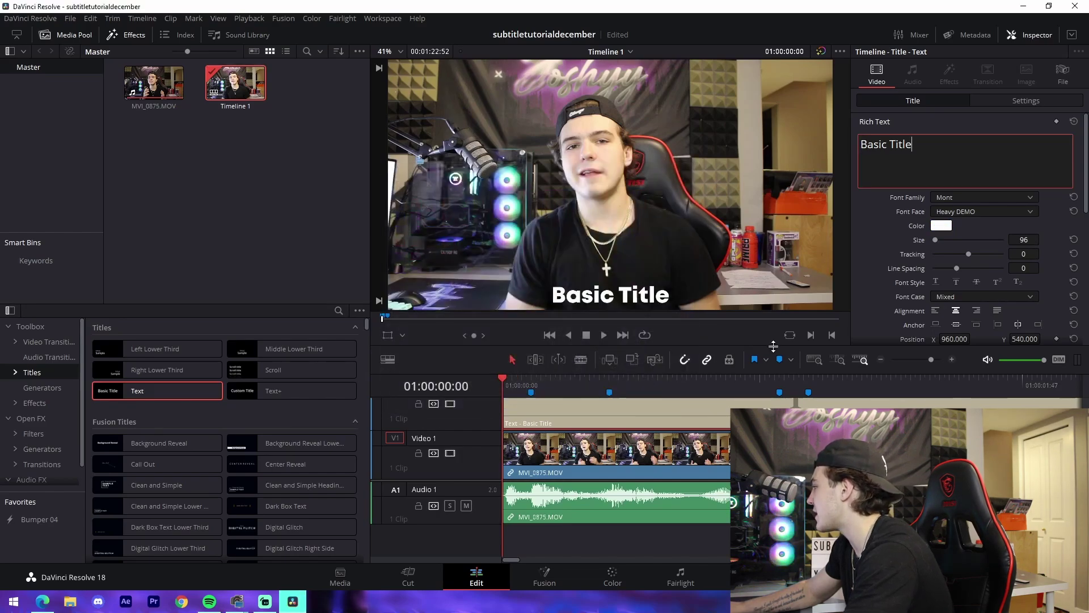
- Give the title a black stroke with a size of 5
scroll(968, 244, "down", 2)
left_click_drag(968, 220, 969, 223)
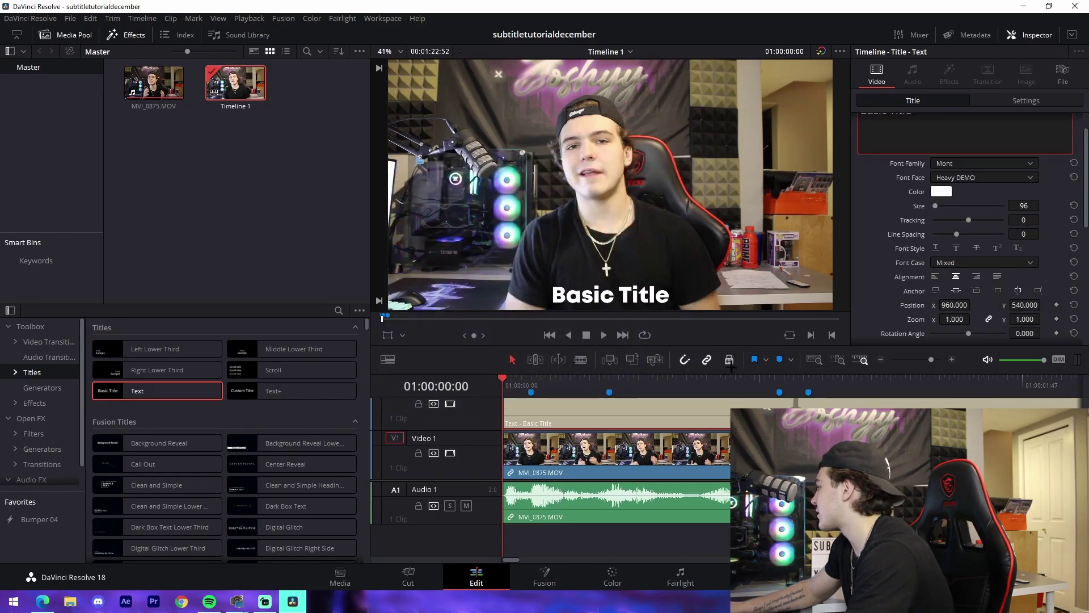
left_click(874, 240)
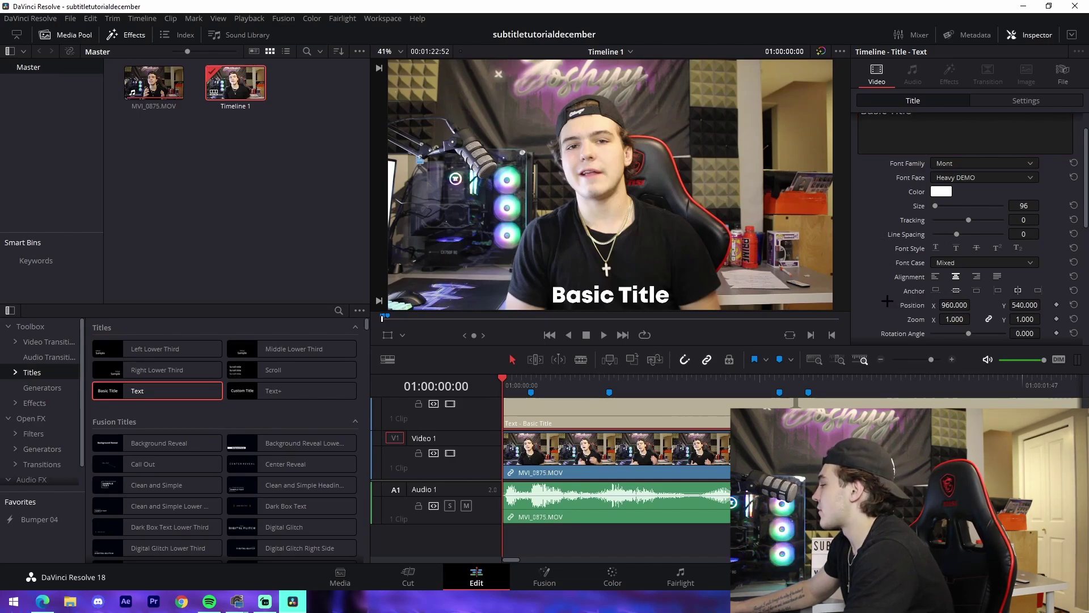
scroll(887, 301, "down", 2)
scroll(880, 300, "down", 1)
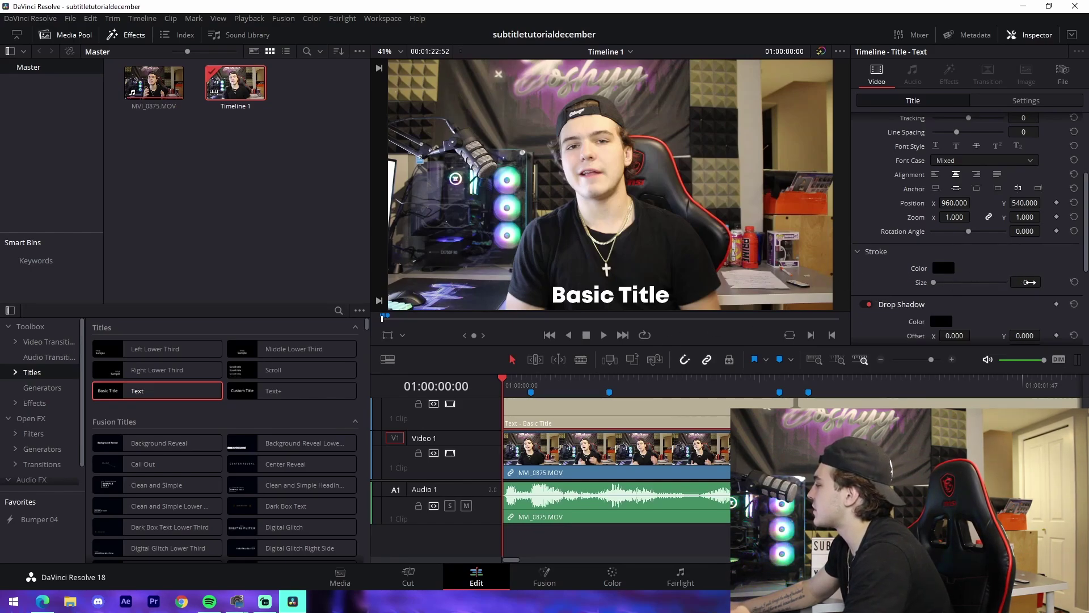
left_click_drag(1025, 282, 1035, 282)
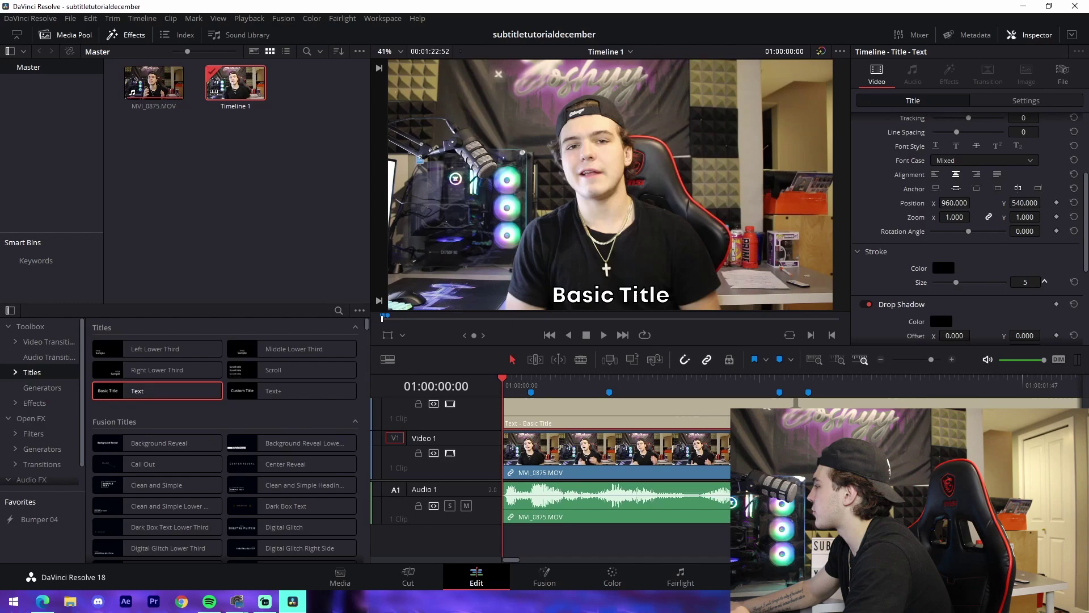
- Set the title's black stroke size to 3, checking the outline up close in the viewer
scroll(743, 281, "up", 5)
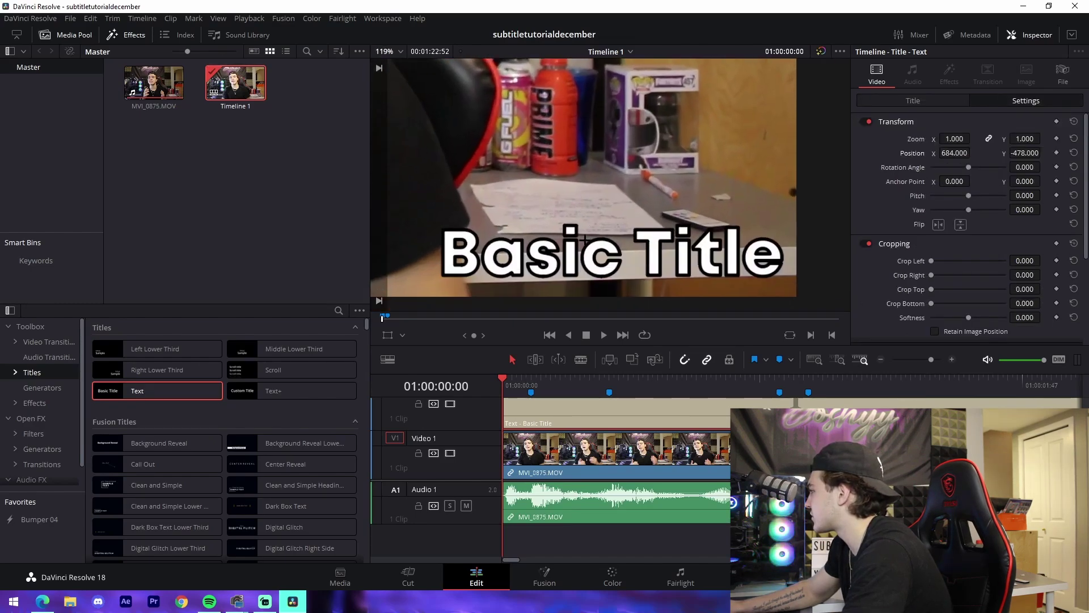
scroll(583, 239, "up", 2)
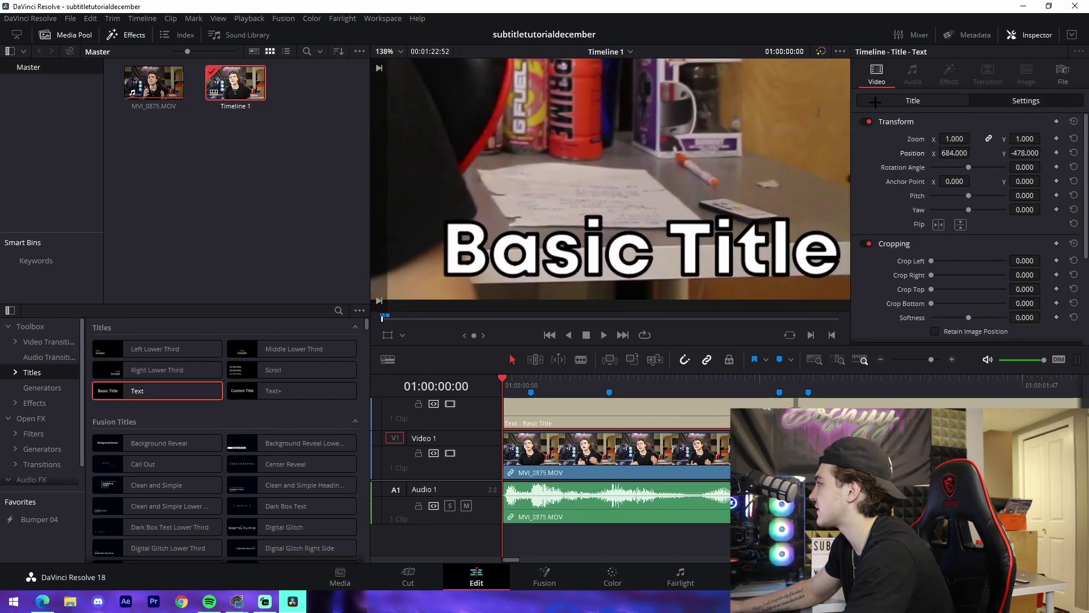
left_click(876, 102)
scroll(981, 280, "down", 3)
left_click_drag(959, 282, 942, 282)
scroll(1045, 282, "up", 1)
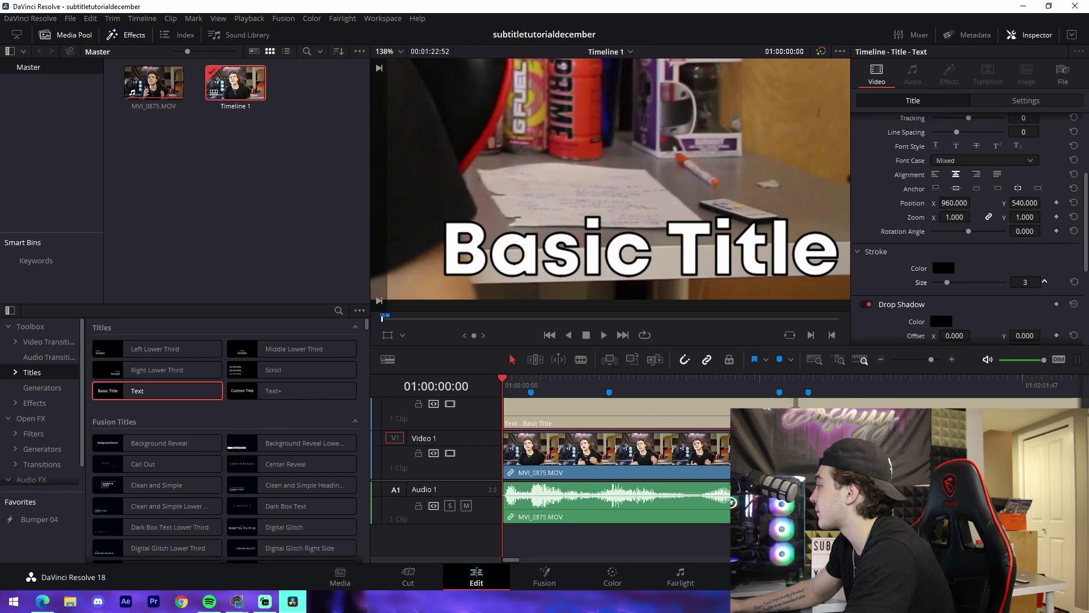
- Fit the frame in the viewer and set the title's drop shadow X offset to -4
scroll(871, 223, "down", 3)
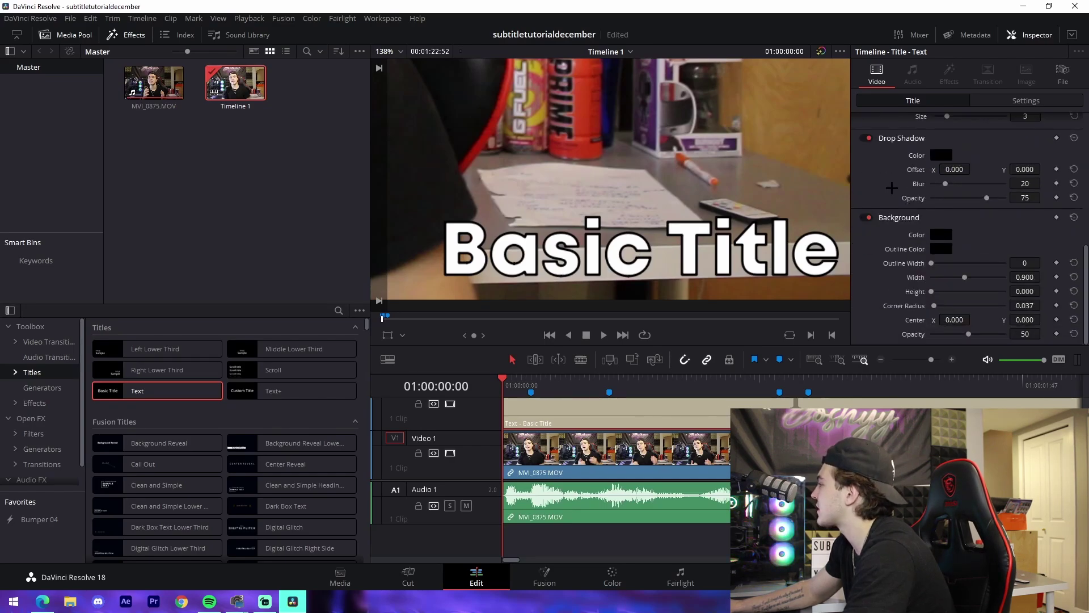
key("shift+z")
scroll(873, 285, "up", 2)
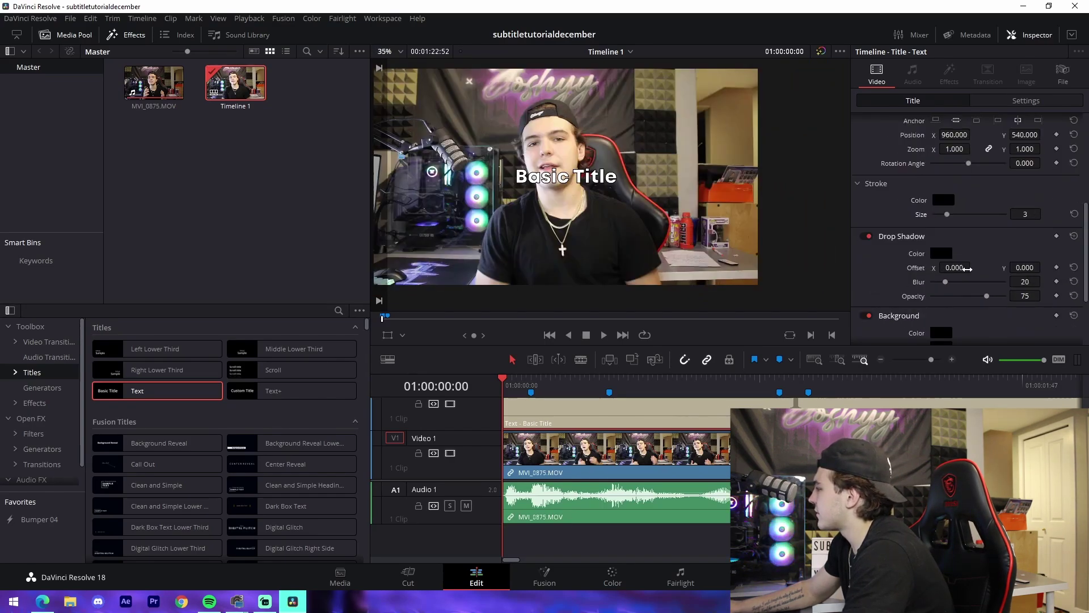
left_click_drag(967, 269, 963, 269)
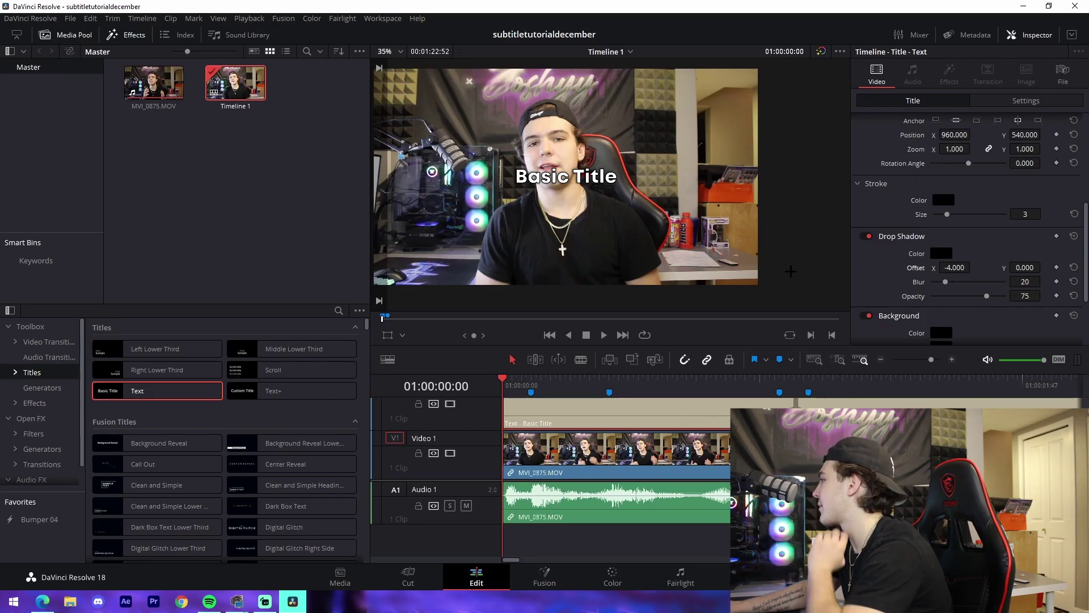
scroll(869, 287, "down", 2)
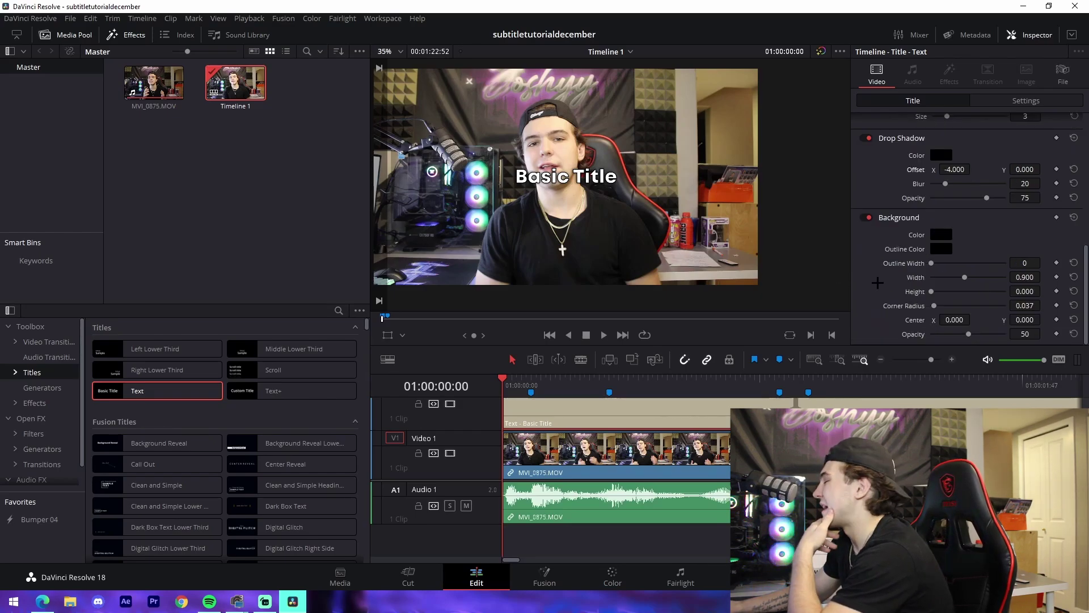
scroll(869, 287, "up", 6)
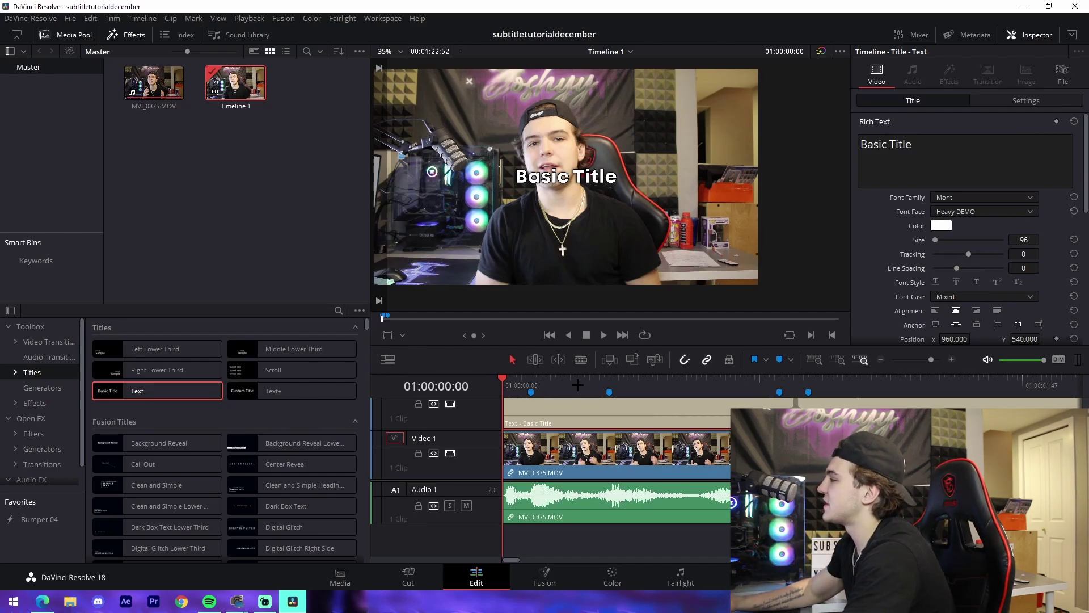
- Lower the title to a Y position of -456 in its transform settings
left_click(988, 101)
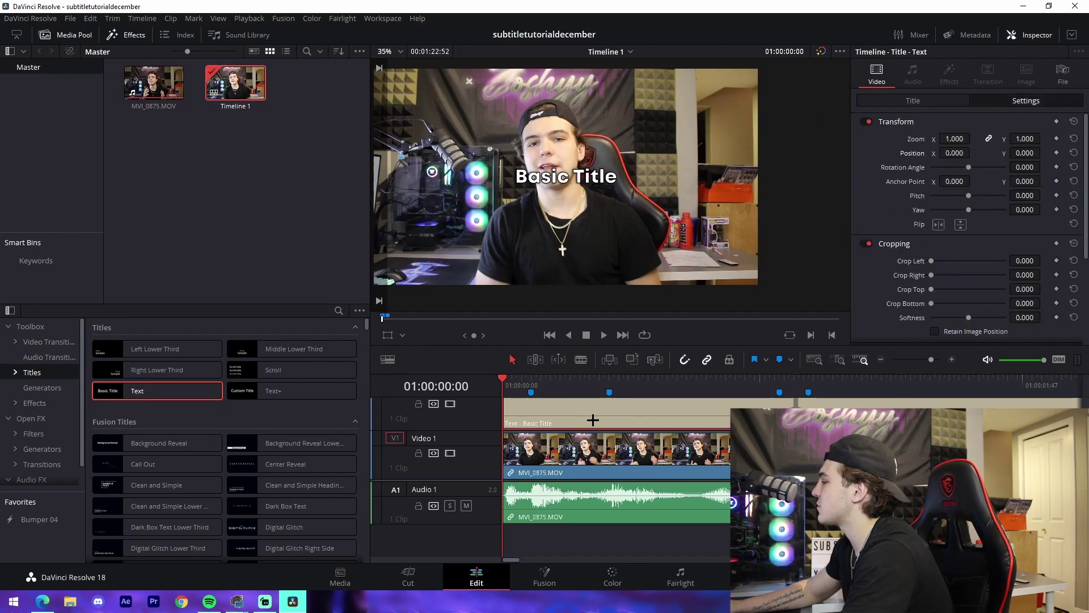
mouse_move(1025, 153)
left_mouse_down()
mouse_move(1046, 157)
mouse_move(1019, 152)
mouse_move(1036, 152)
left_mouse_up()
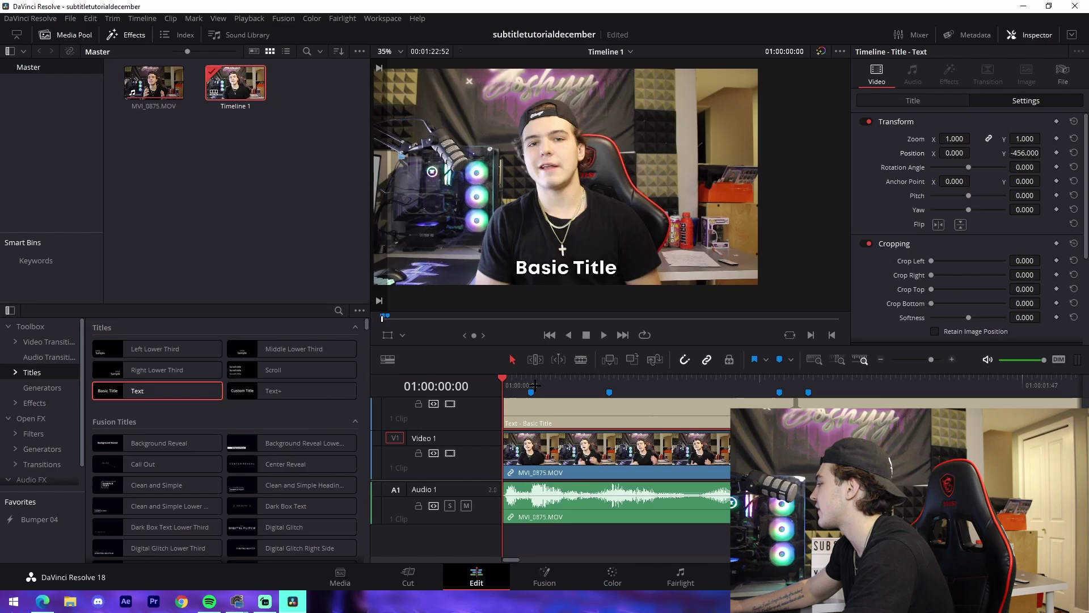
left_click(590, 532)
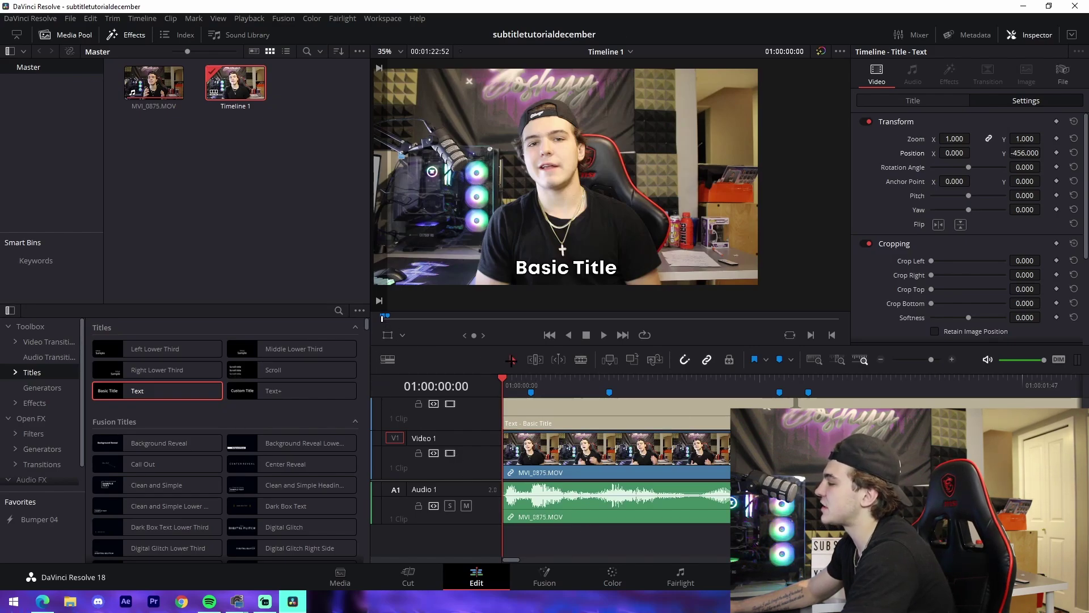
- Split the title clip at the timeline markers to get a separate piece for each spoken word
left_click(580, 359)
left_click(531, 416)
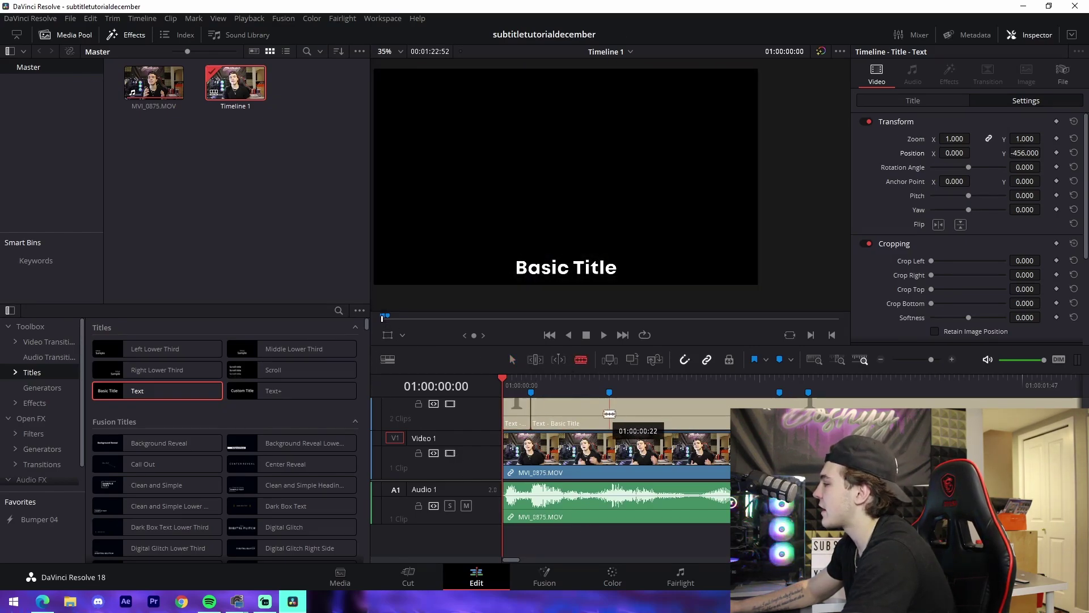
left_click(608, 416)
left_click(779, 406)
key("a")
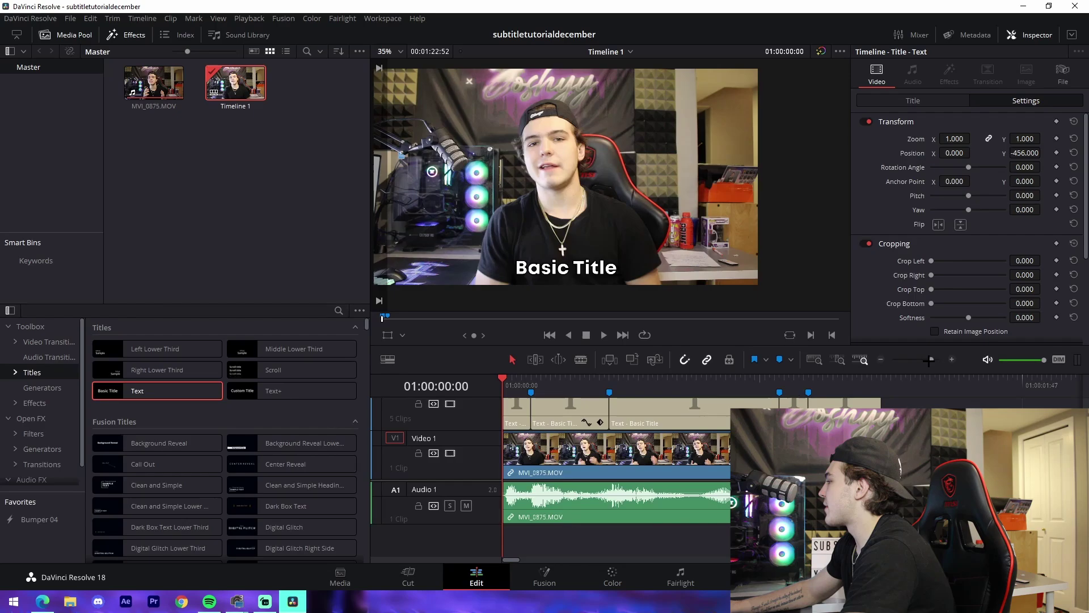
- Replace the text of the first title piece with "And"
key("ctrl+equal")
left_click(534, 423)
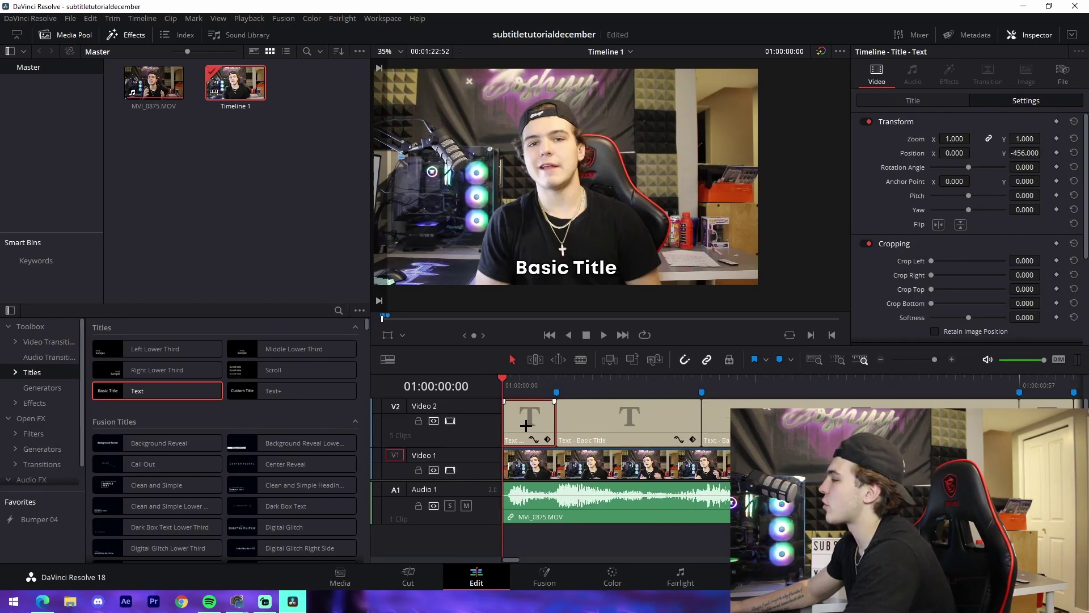
left_click(897, 102)
left_click_drag(914, 145, 814, 148)
type("ASn")
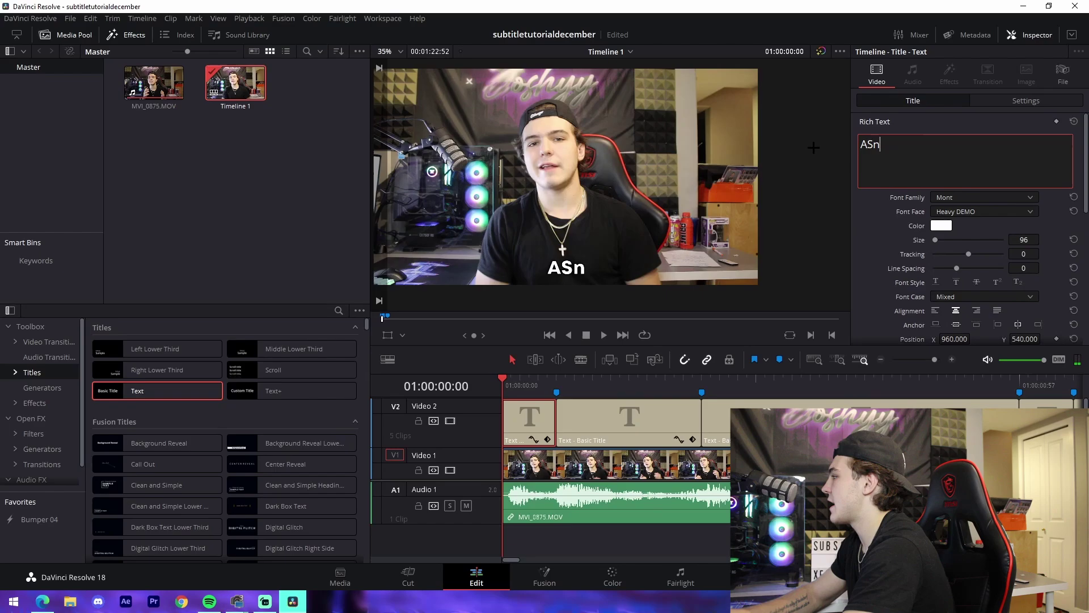
key("BackSpace")
key("BackSpace")
type("nd")
- Replace the second title piece's text with "now" and preview it in the viewer
left_click(596, 420)
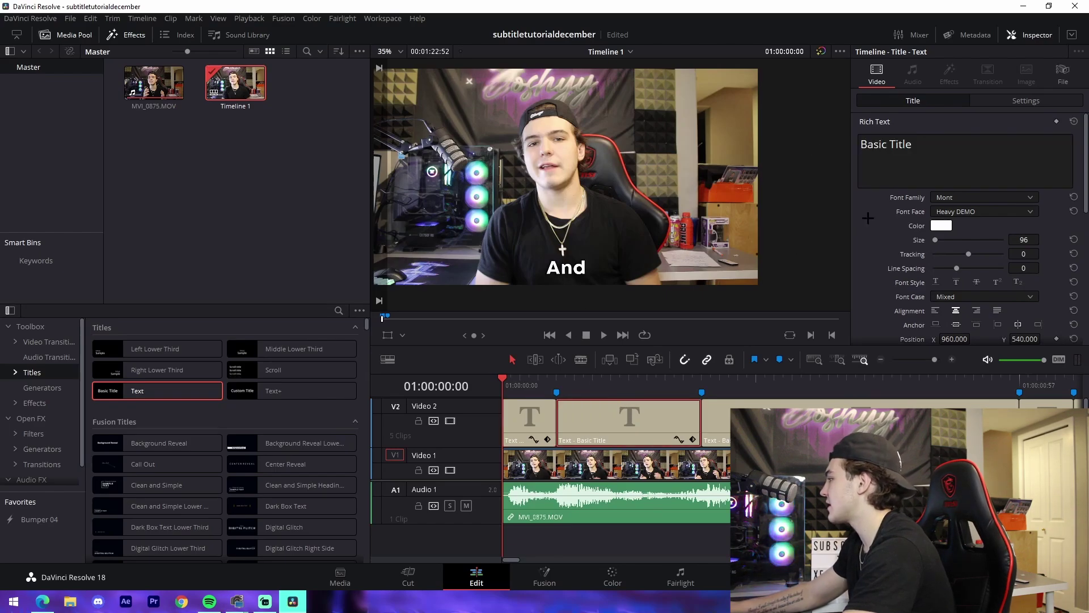
left_click_drag(913, 145, 775, 125)
type("now")
left_click(591, 378)
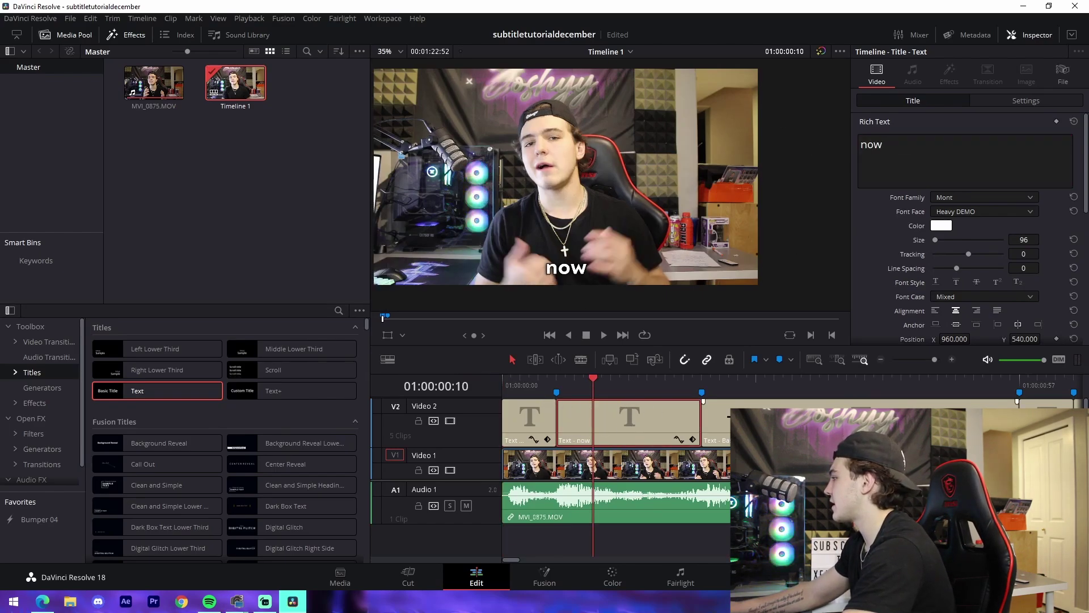
- Change the third title piece's text to "lastly"
scroll(671, 416, "right", 1)
key("space")
left_click(671, 416)
key("space")
left_click_drag(912, 145, 821, 134)
type("lastly")
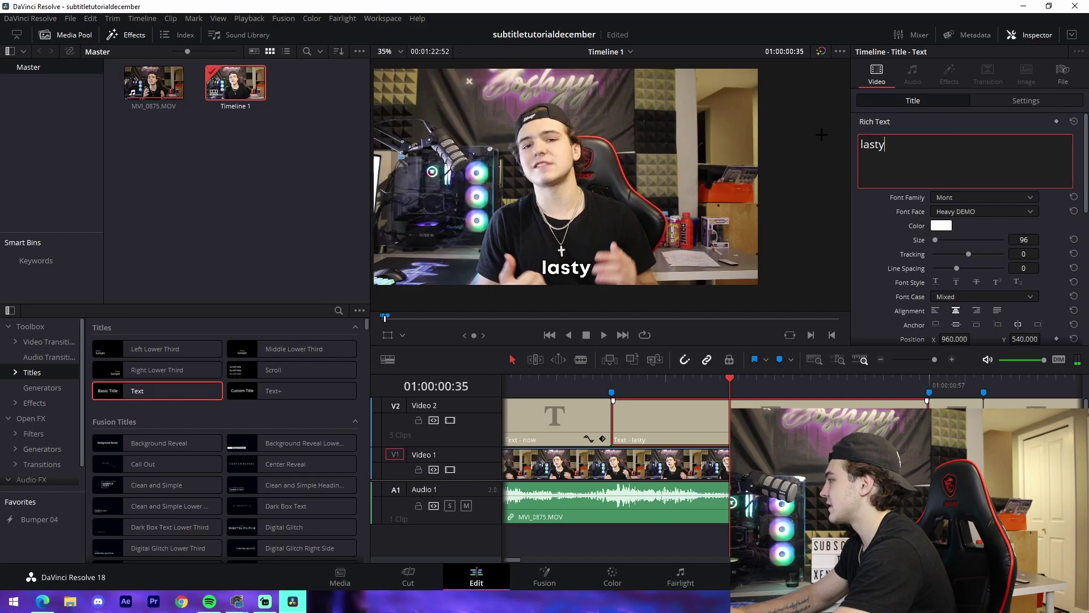
- Set the text of the fourth title piece to "i'm" and the fifth to "gonna"
key("Down")
type("i")
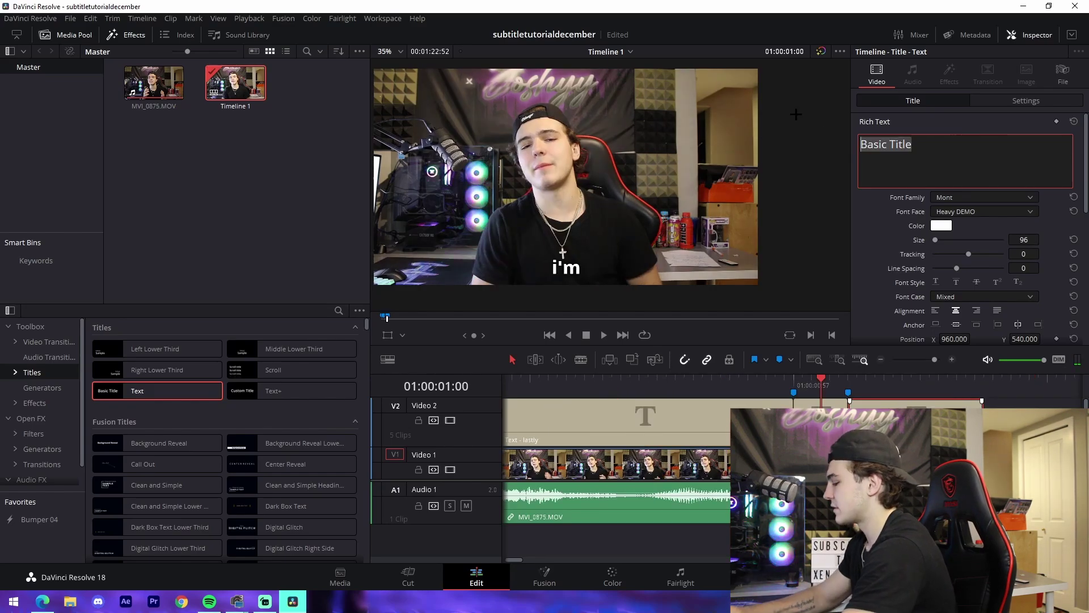
type("gonna")
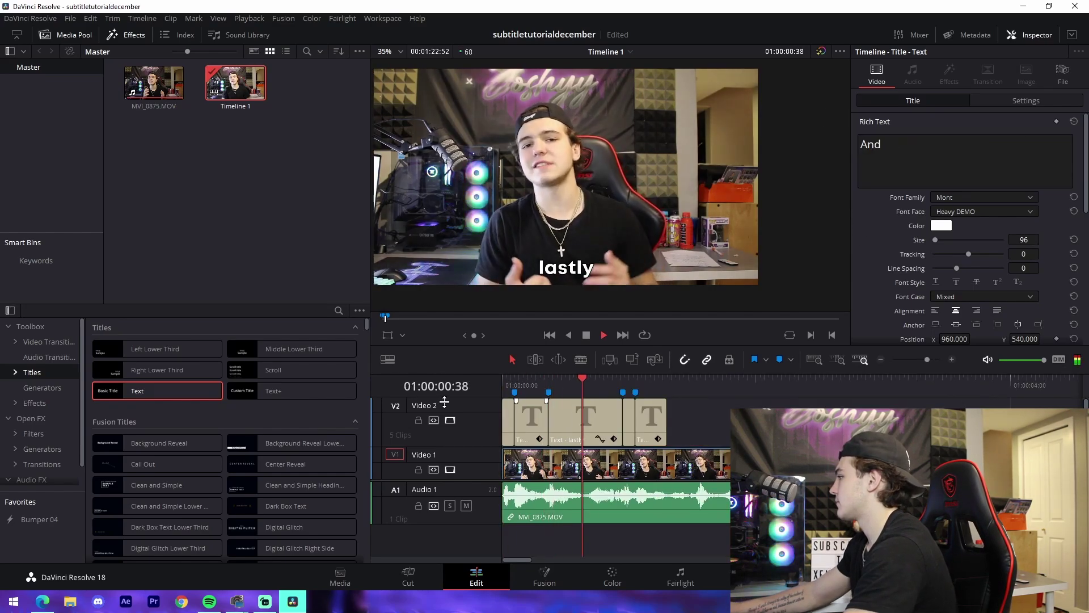
- Cut the talking-head clip where the last title ends, delete the remainder and return to the start of the timeline
key("space")
key("b")
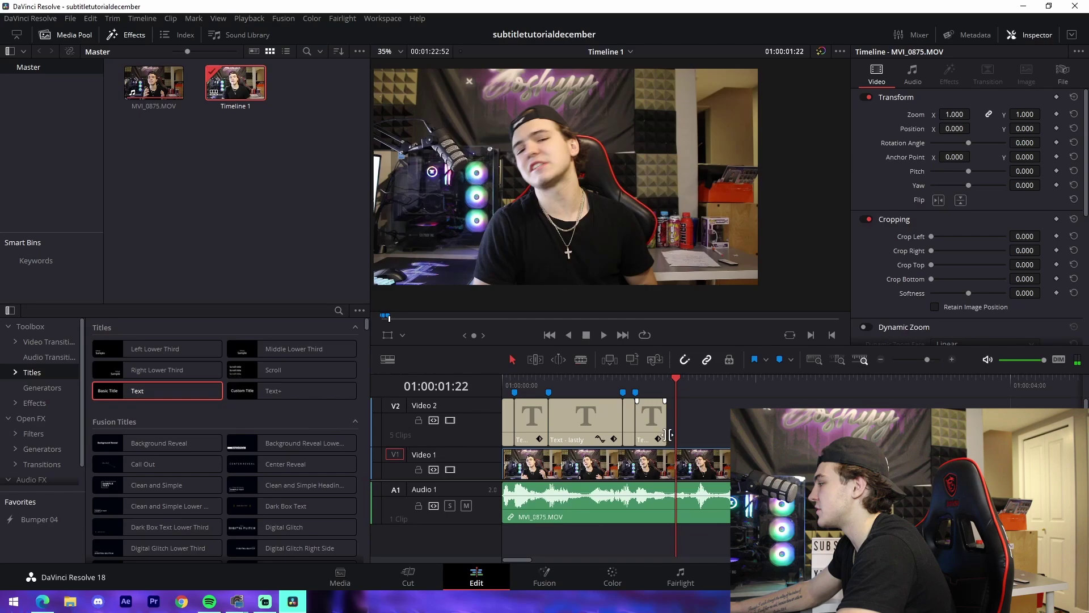
left_click(667, 471)
key("a")
left_click(710, 471)
key("BackSpace")
key("Home")
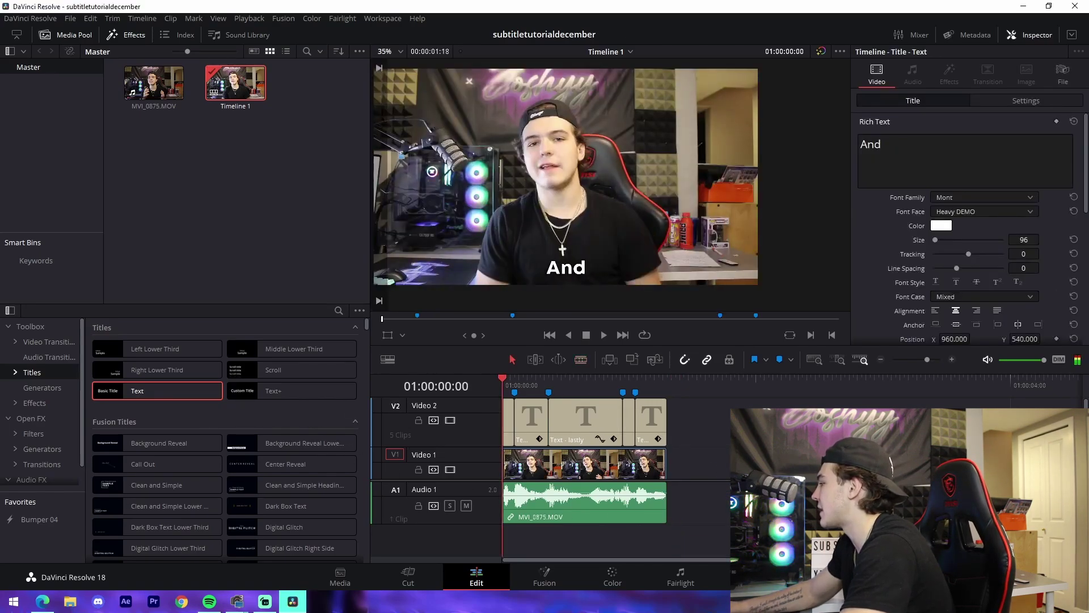
- Turn the "And" title into a compound clip with the default name and open it in Fusion
left_click_drag(936, 359, 936, 368)
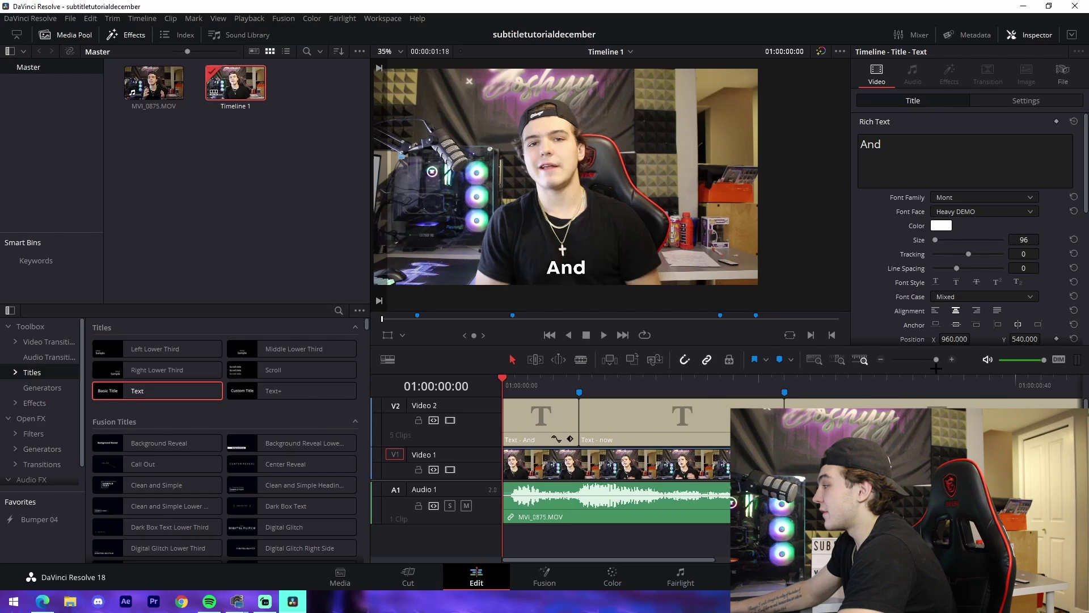
left_click(548, 421)
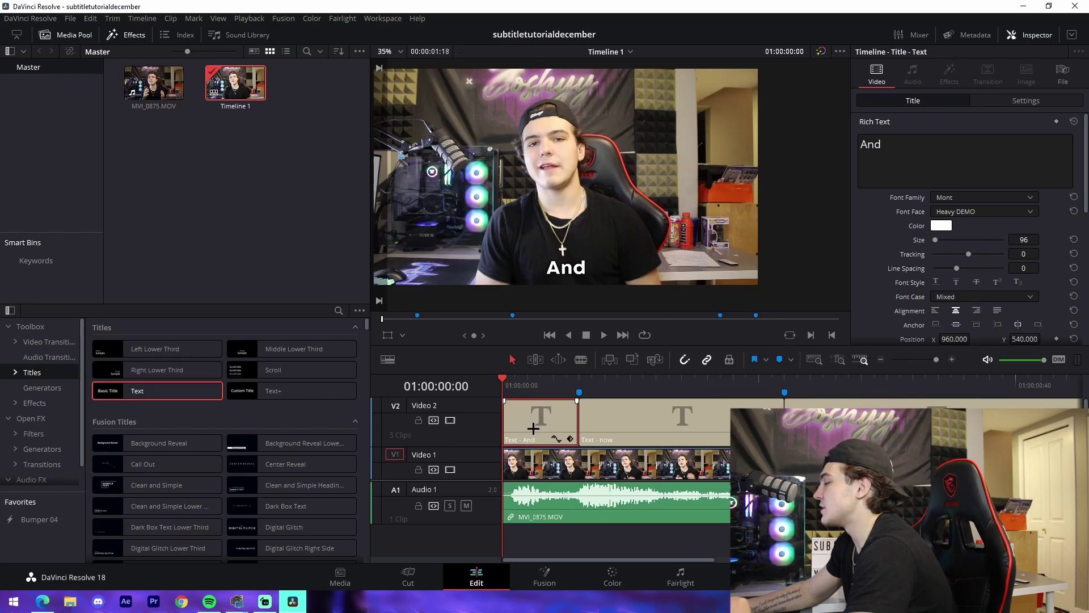
right_click(534, 424)
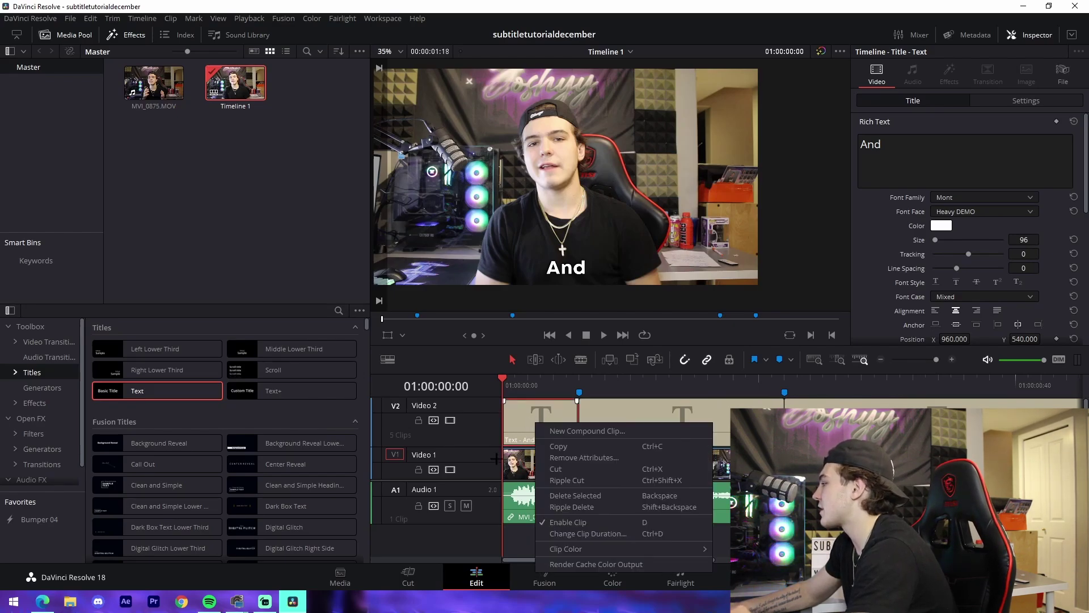
left_click(568, 433)
left_click(595, 330)
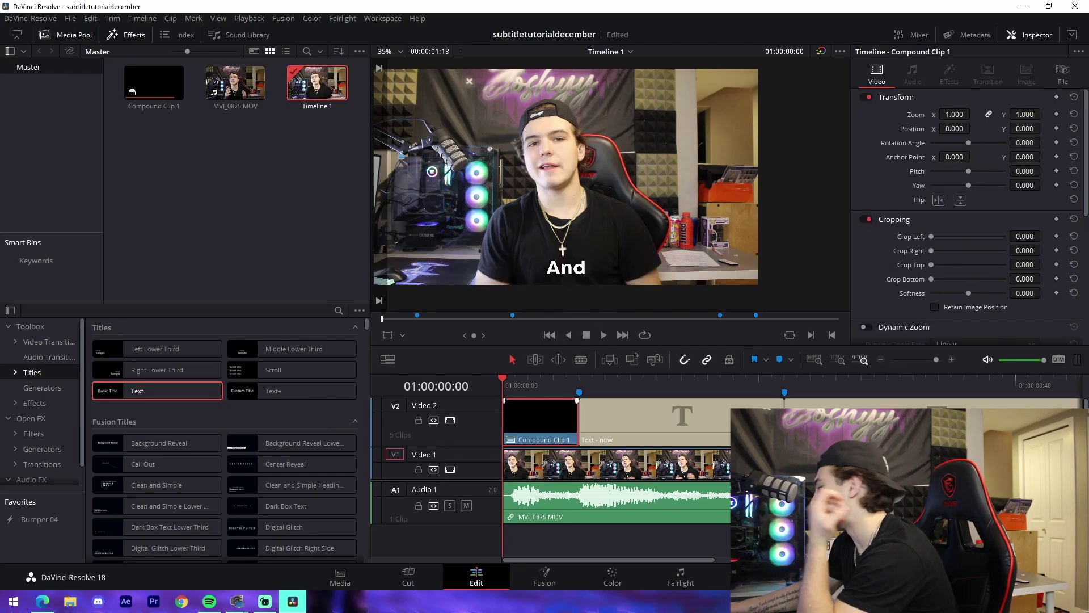
left_click(545, 576)
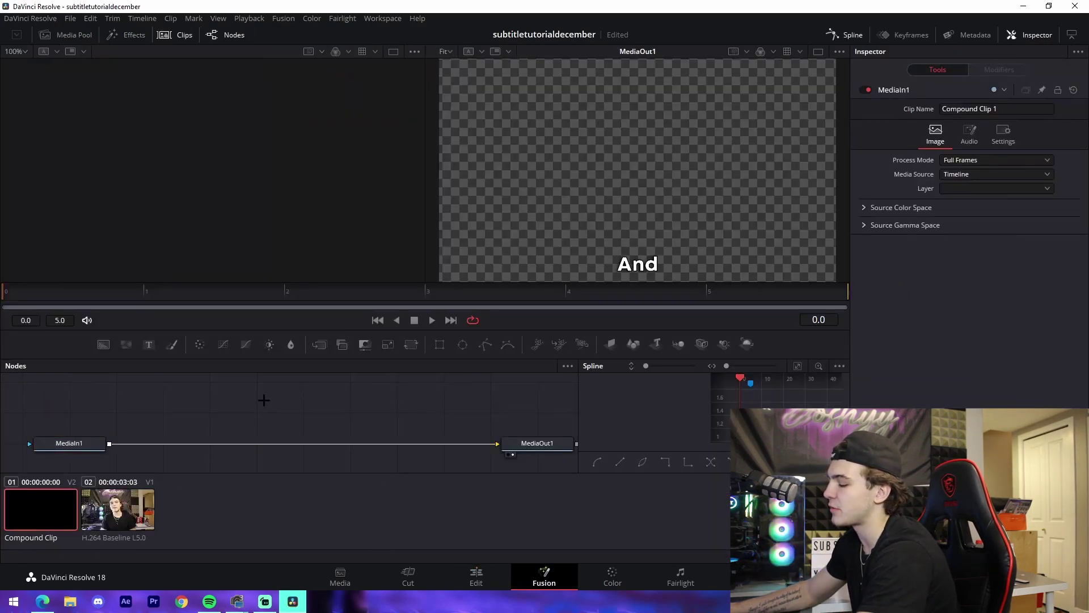
- Add a Transform node and insert it between MediaIn1 and MediaOut1 in the "And" clip's composition
key("shift+space")
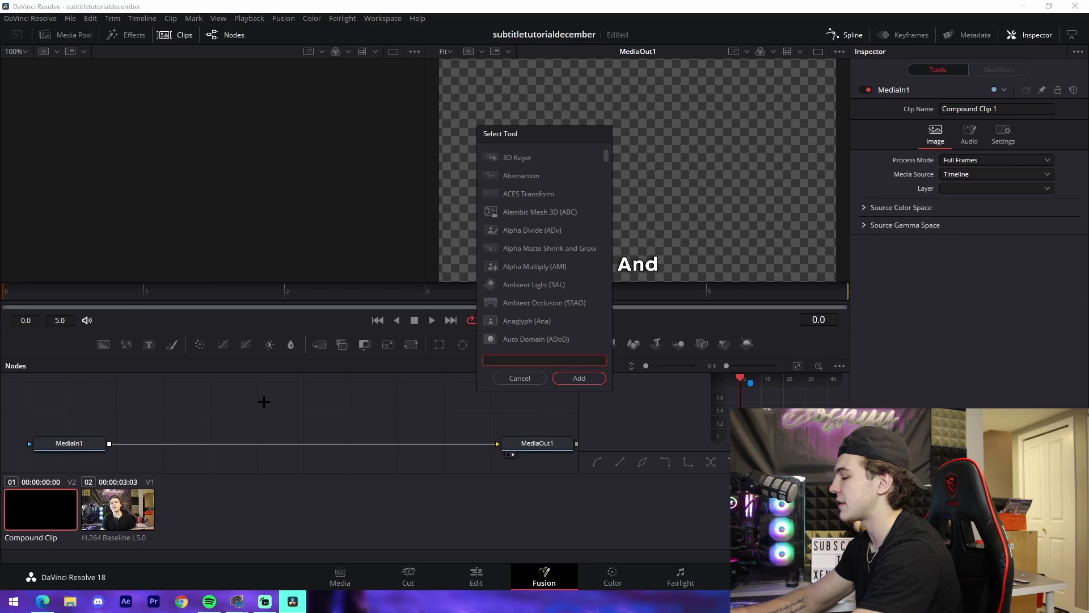
type("transform")
key("Return")
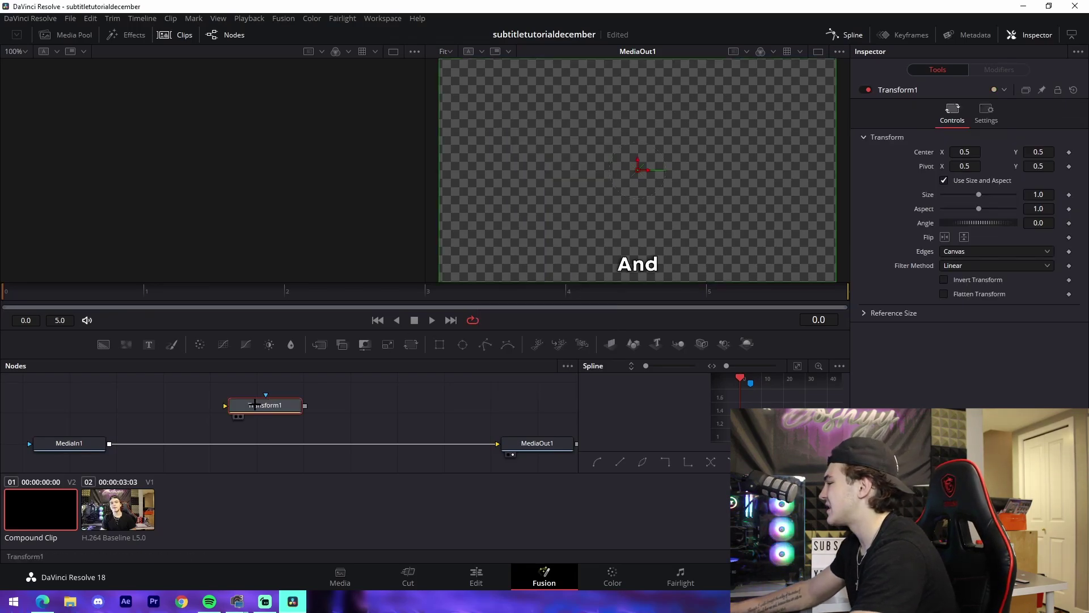
left_click_drag(272, 404, 280, 443)
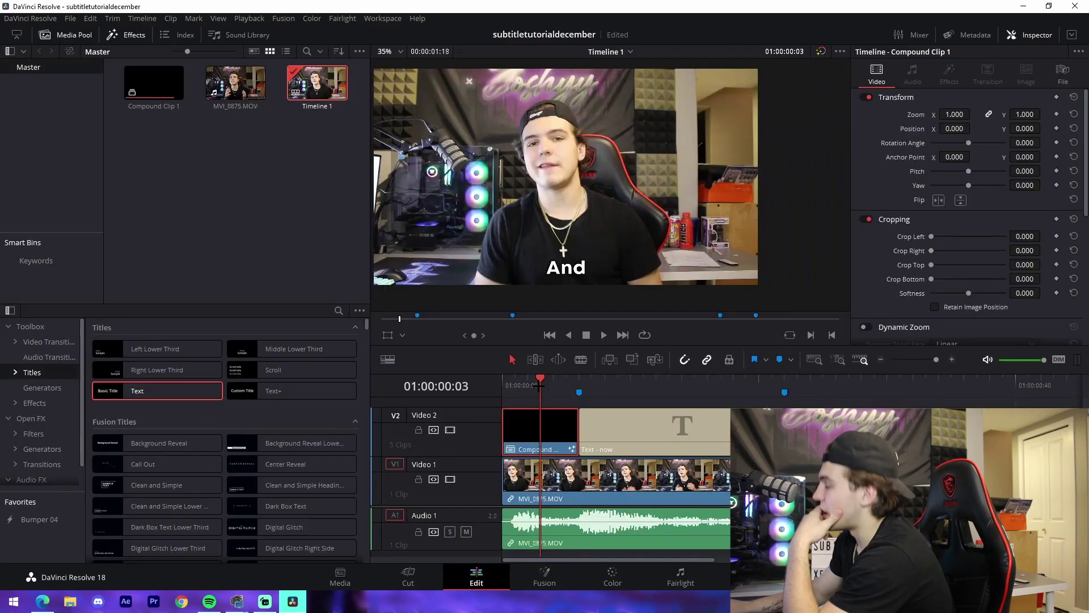
- Play the start of the timeline to review the timing of the "And" title
mouse_move(554, 381)
left_mouse_down()
mouse_move(578, 380)
mouse_move(541, 381)
left_mouse_up()
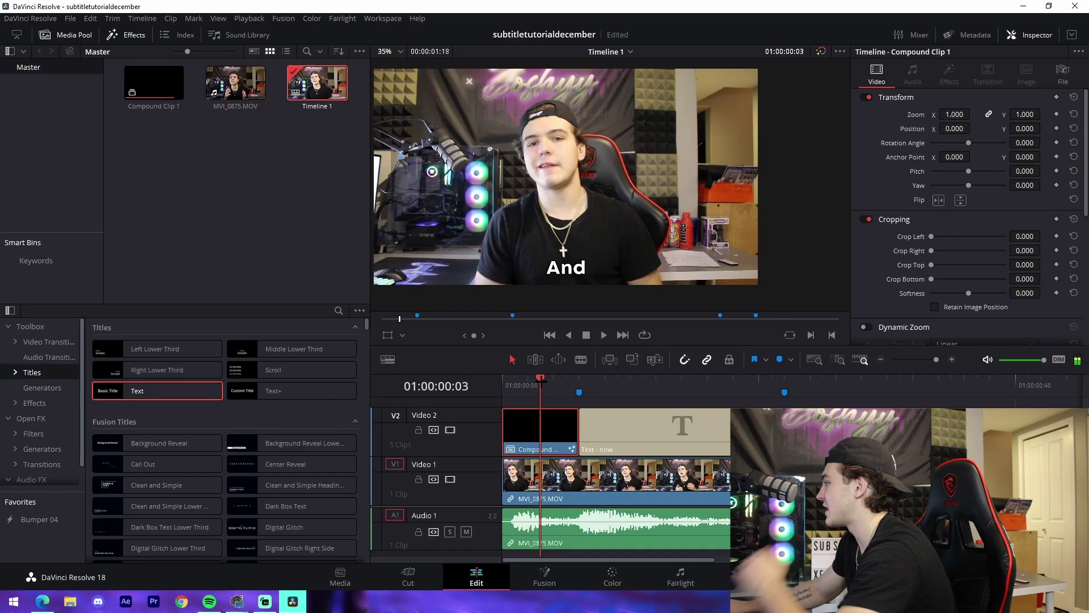
key("space")
left_click(541, 381)
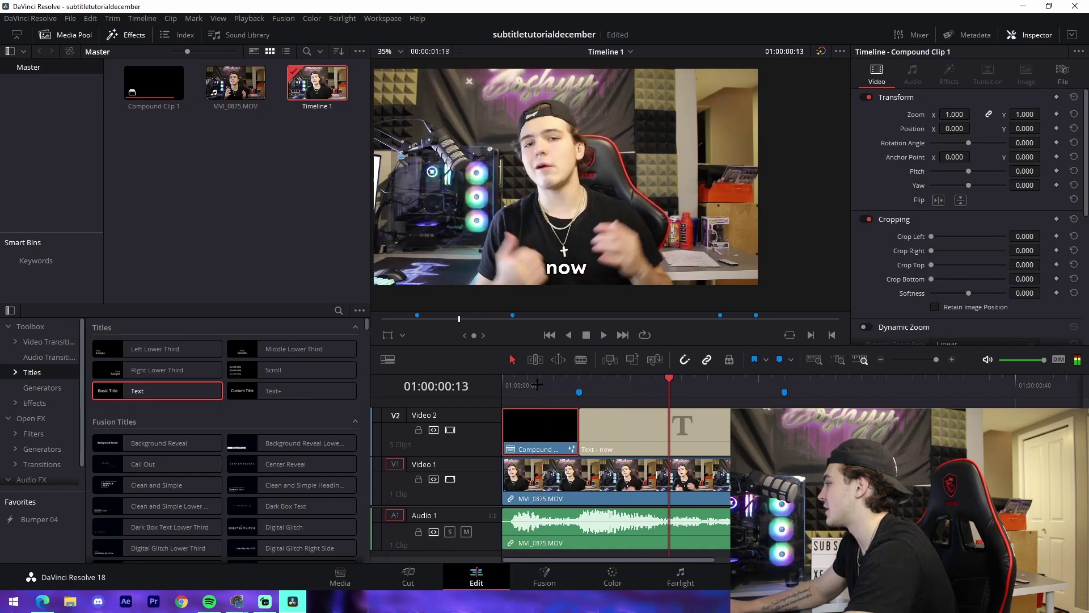
left_click(540, 381)
- Delete the Transform node from the "And" clip's Fusion composition and return to the Edit page
left_click(544, 573)
key("Delete")
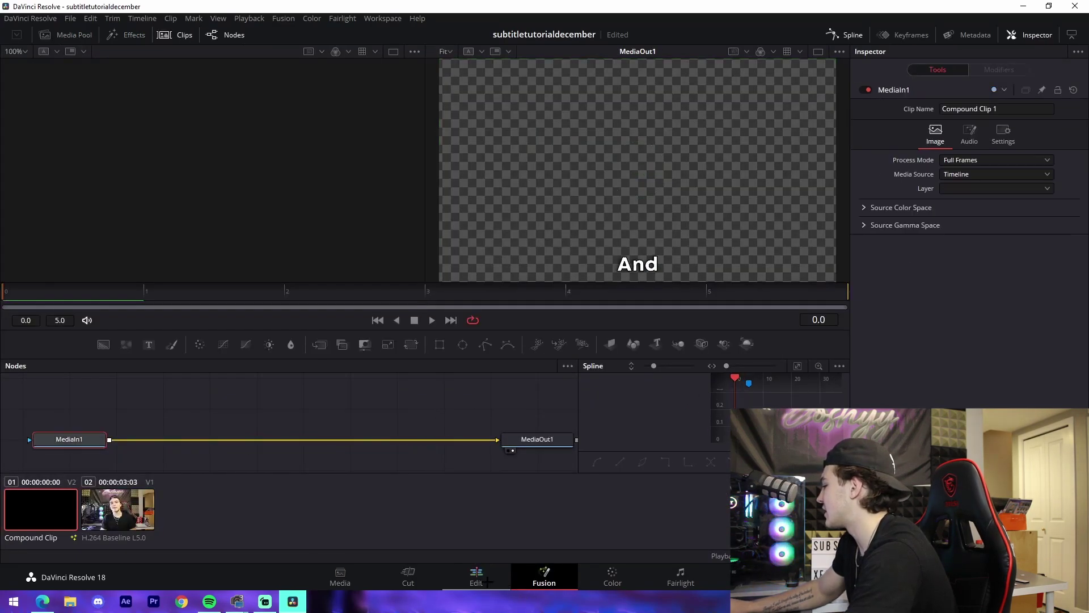
left_click(483, 578)
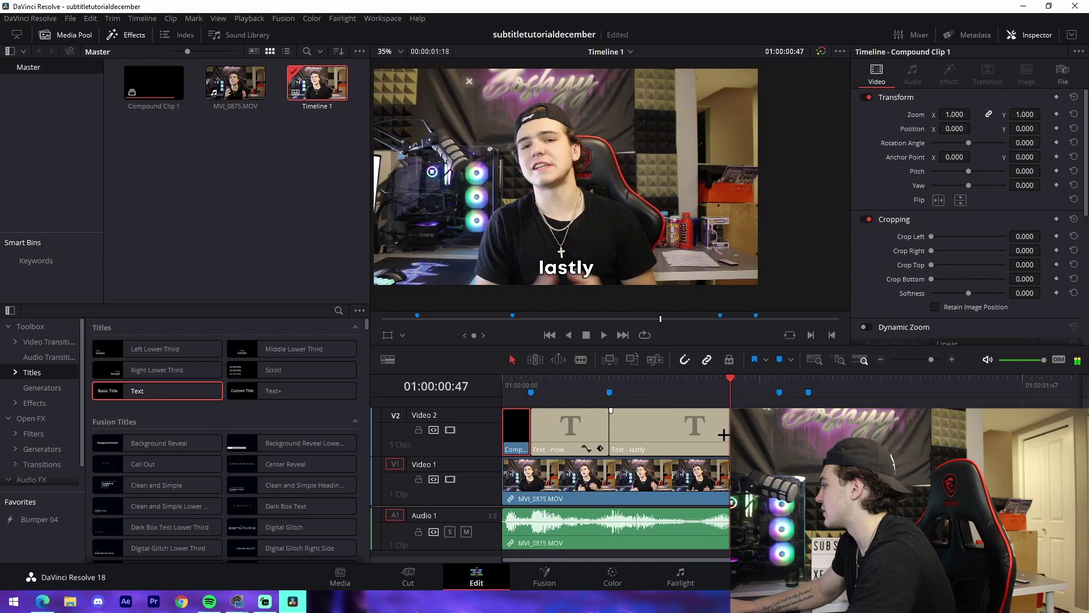
- Turn the "lastly" title into a compound clip with the default name and open it in Fusion
left_click(670, 441)
right_click(667, 444)
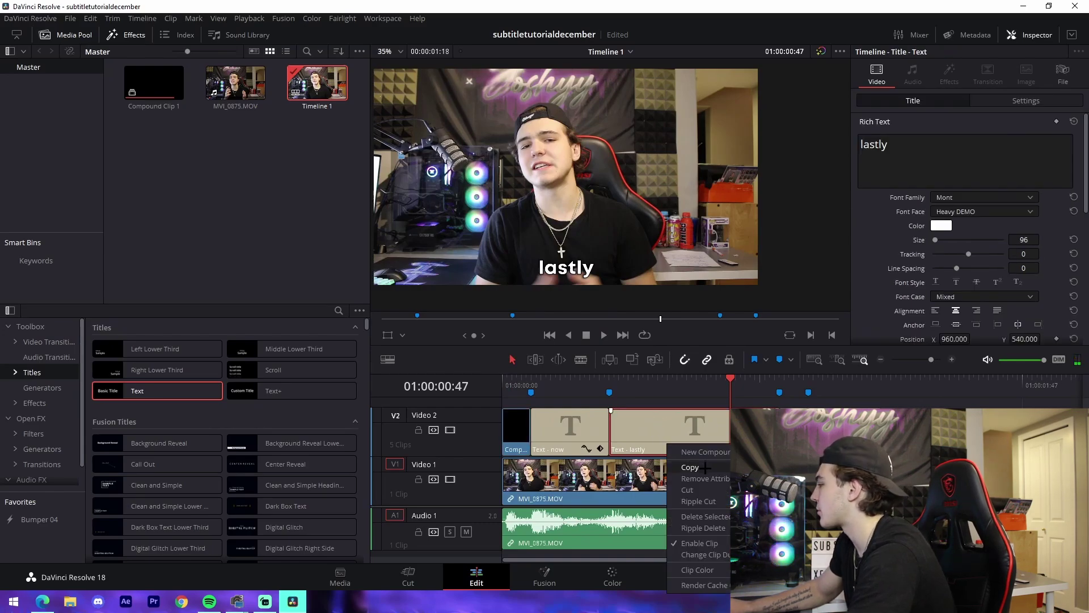
left_click(712, 452)
left_click(624, 327)
left_click(687, 383)
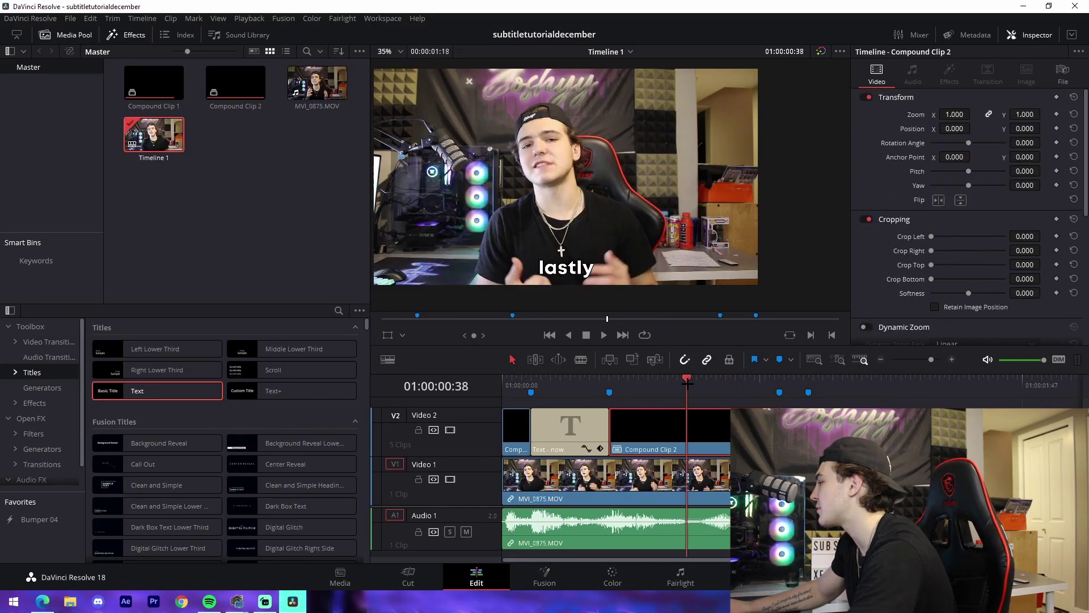
left_click(544, 575)
- Add a Transform node and connect it between MediaIn1 and MediaOut1 in the "lastly" clip's composition
key("shift+space")
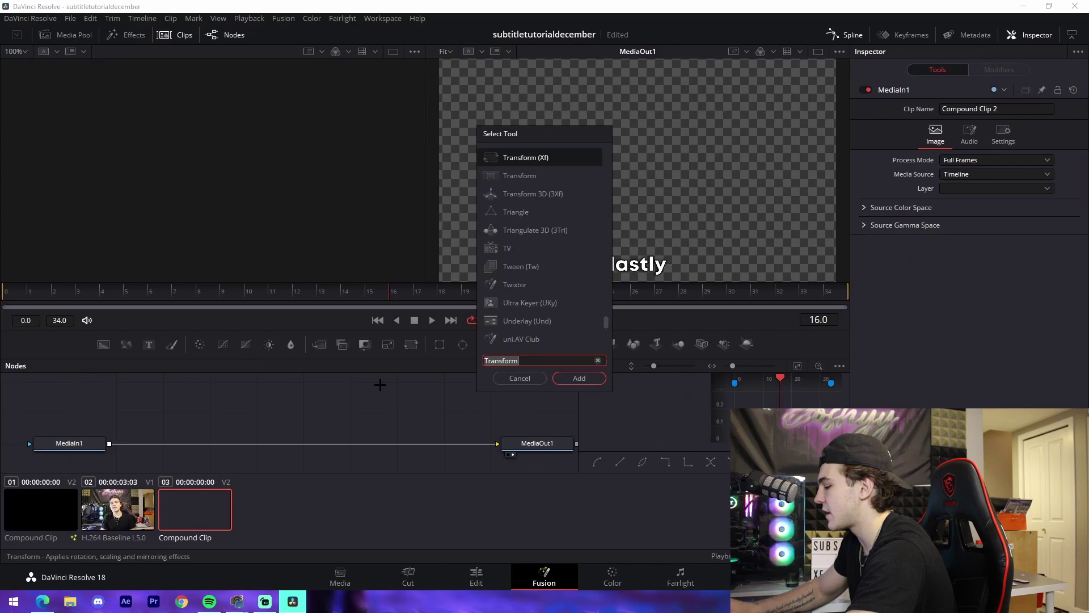
type("trans")
key("Return")
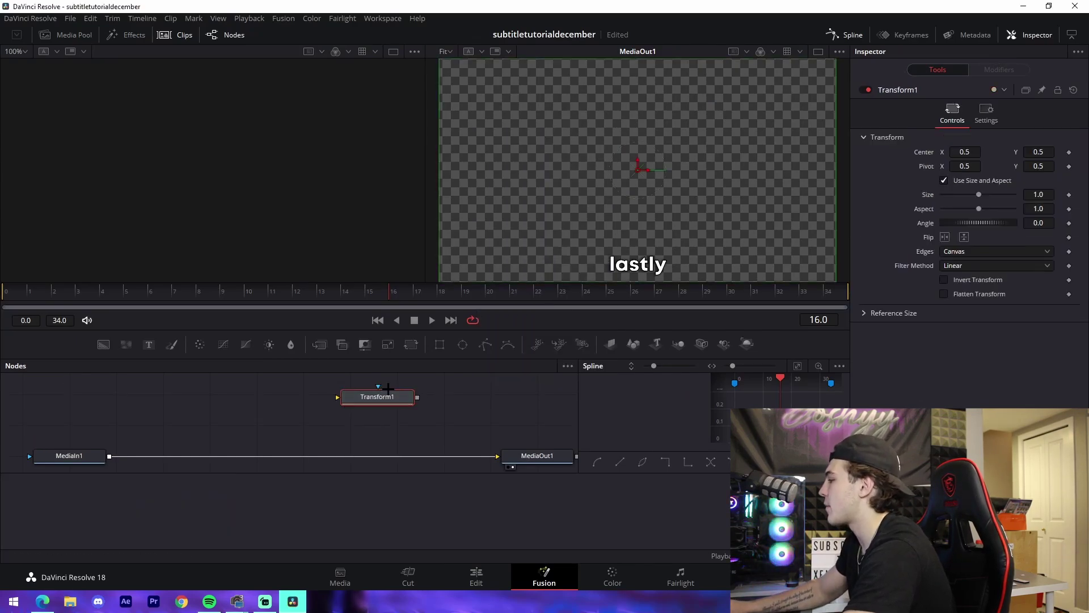
left_click_drag(386, 400, 319, 445)
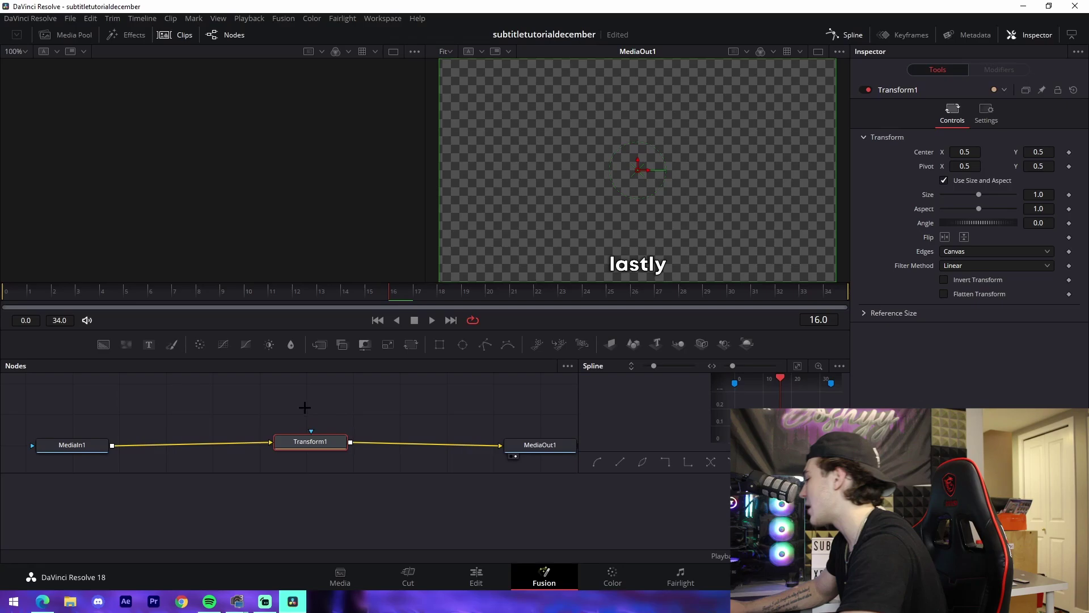
- Keyframe the Transform's Center Y at about 0.354 on frame 0 and 0.5 on frame 5
key("Home")
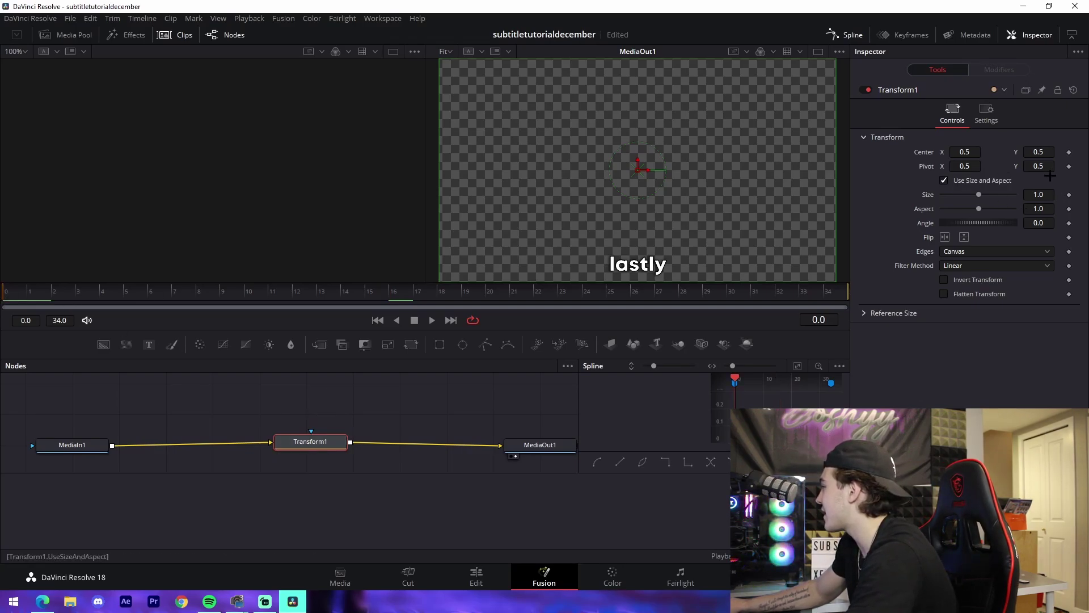
left_click(1070, 152)
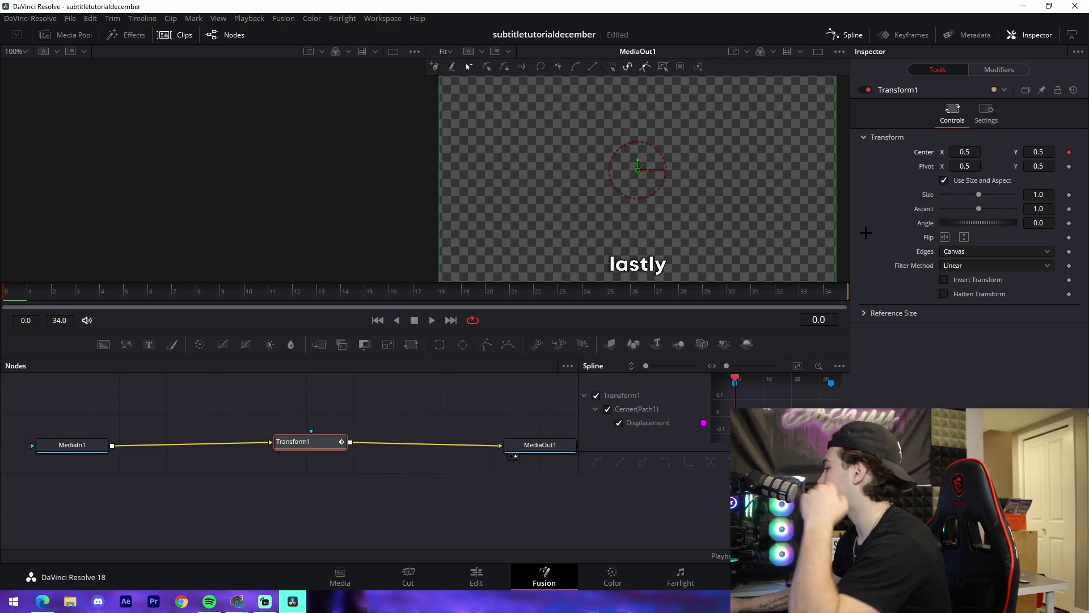
left_click_drag(1038, 152, 1010, 152)
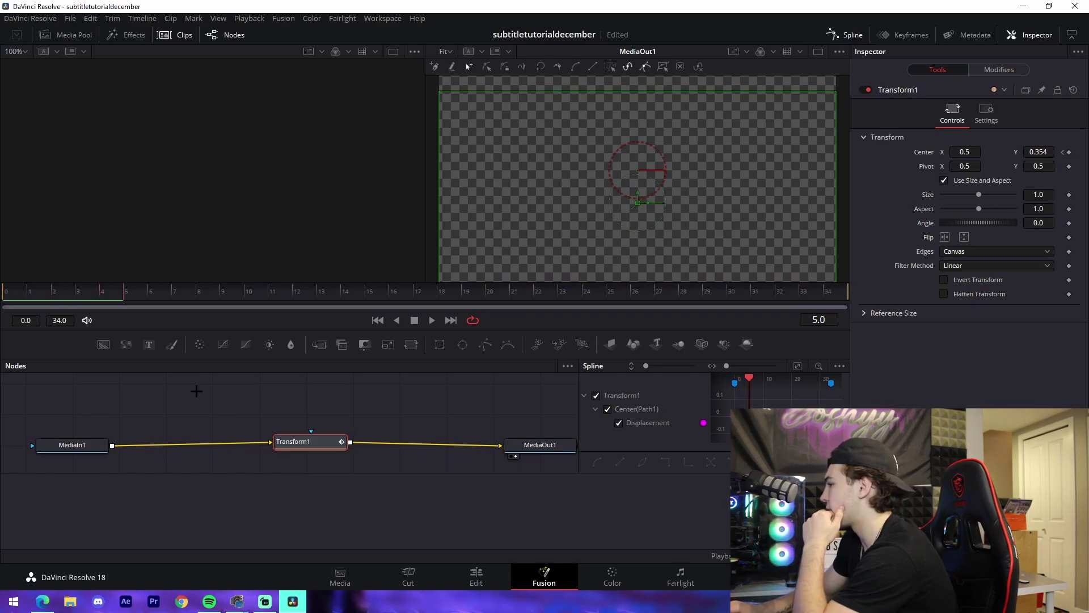
left_click(1044, 152)
key("Tab")
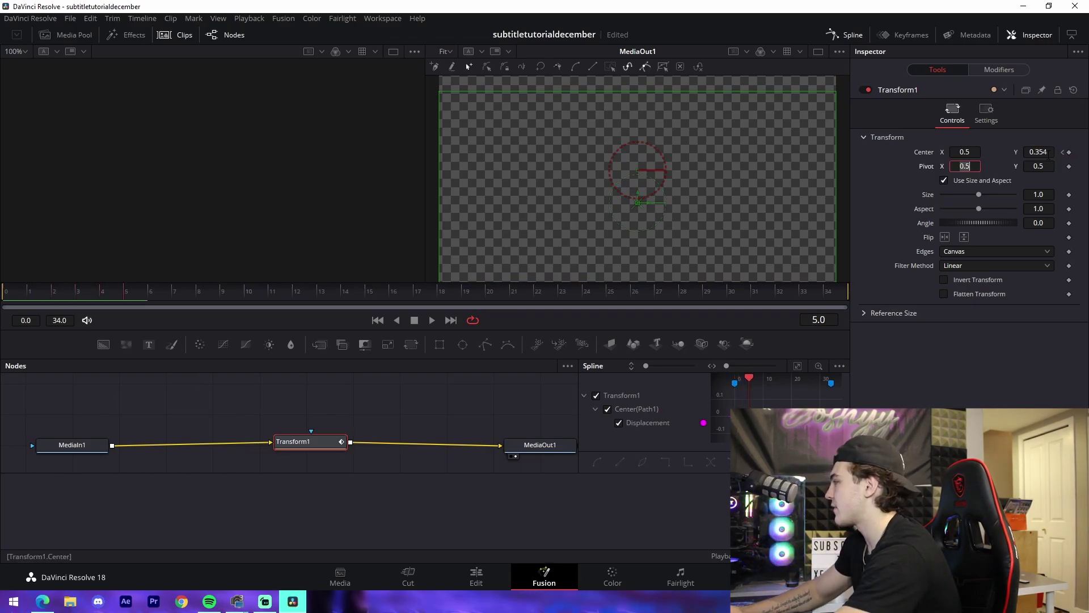
left_click(1047, 152)
type("0.5")
key("Return")
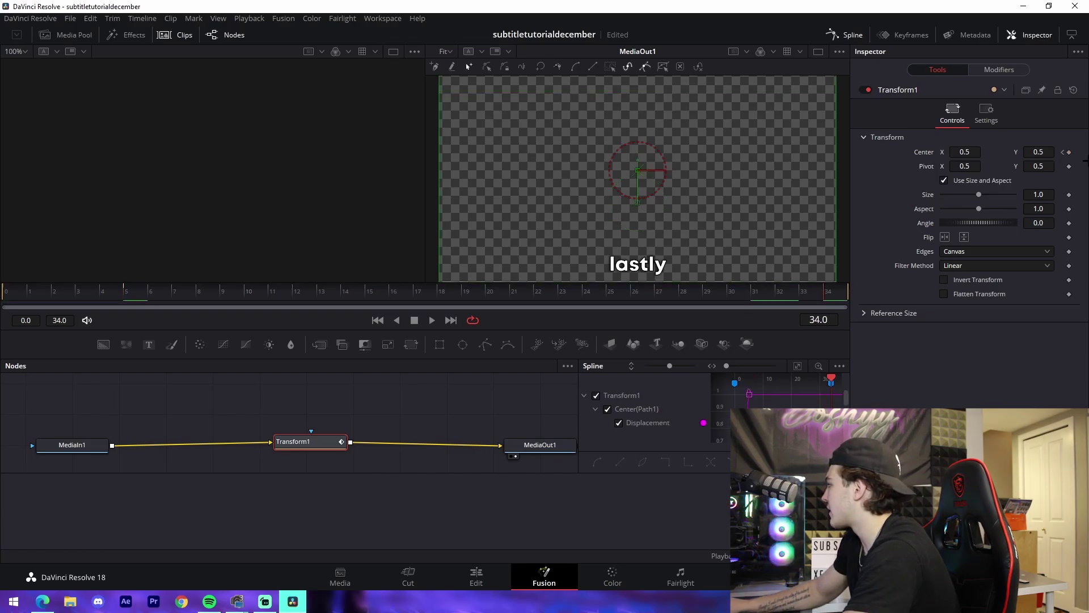
- Keyframe the Transform's Center Y at 0.34 on frame 34 and 0.5 on frame 29
left_click_drag(1053, 152, 1045, 152)
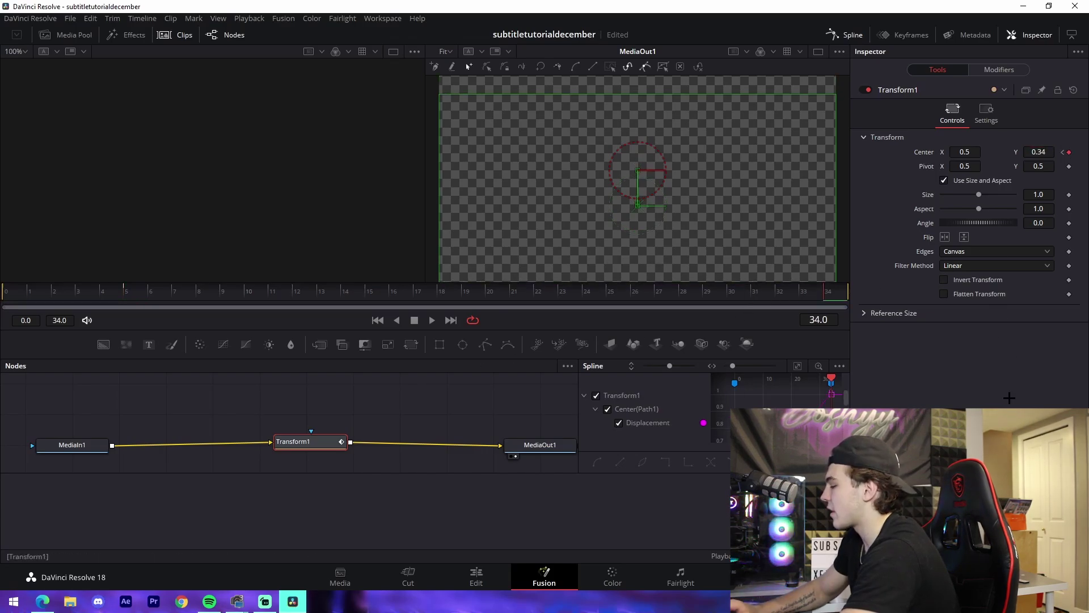
key("Left")
key("Left")
key("Left")
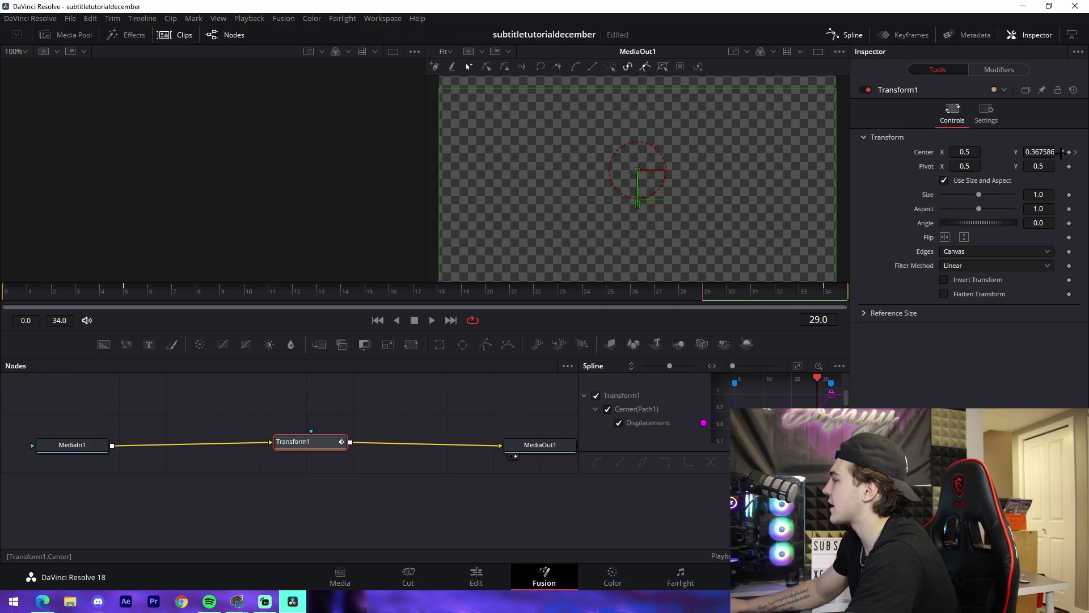
left_click(1039, 152)
type("0.5")
key("Return")
- Play the composition from the beginning to check the title's entrance and exit movement
left_click_drag(31, 292, 272, 309)
key("space")
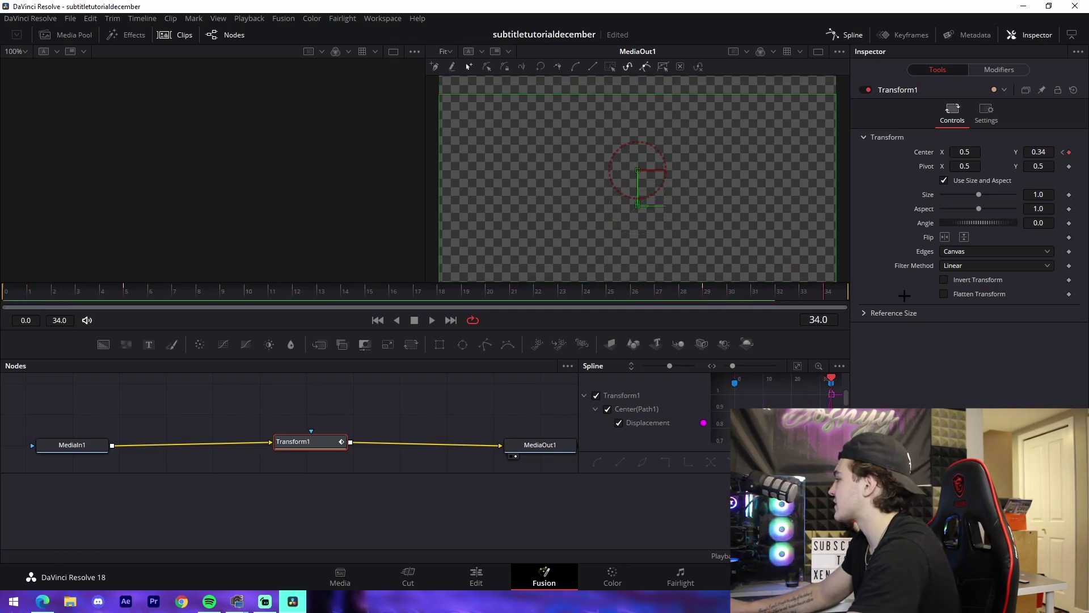
key("space")
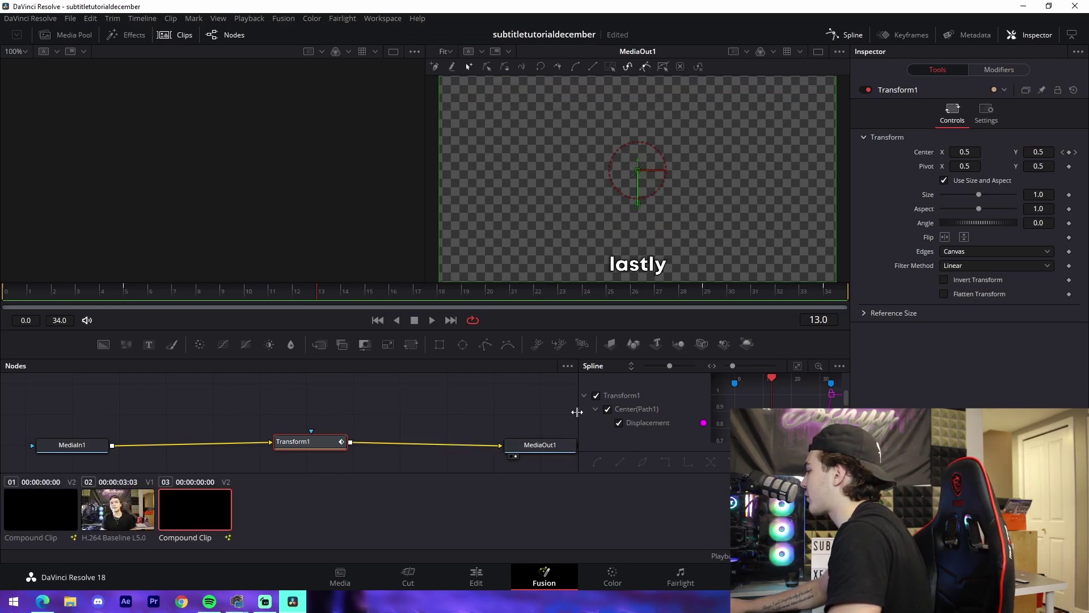
- Widen the Spline editor, ease the Displacement curve between frames 0 and 5 by extending its handles, and preview the entrance
left_click_drag(577, 412, 555, 412)
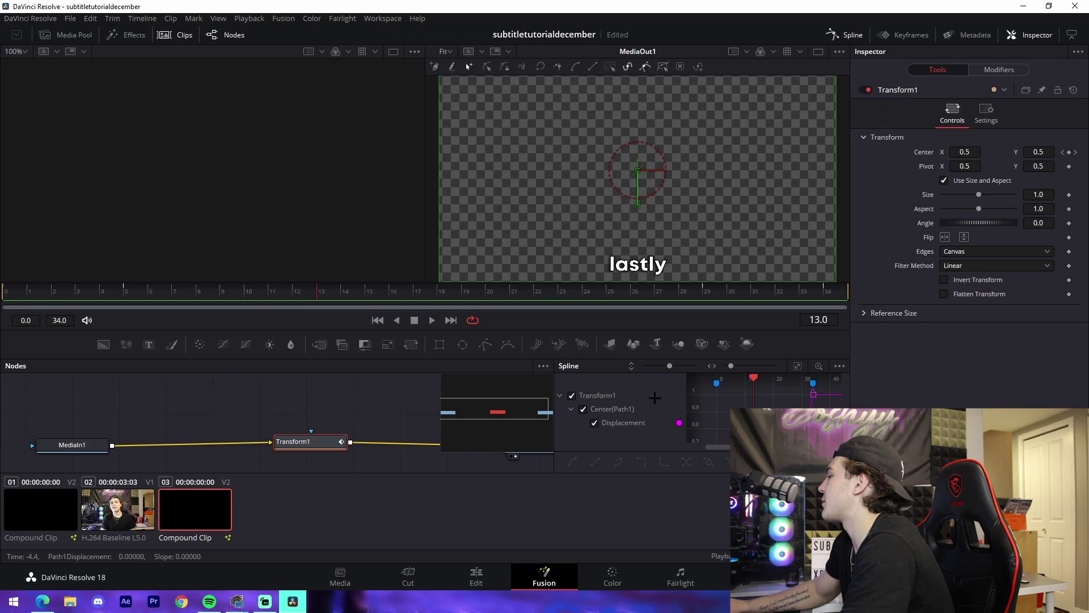
left_click_drag(553, 407, 411, 408)
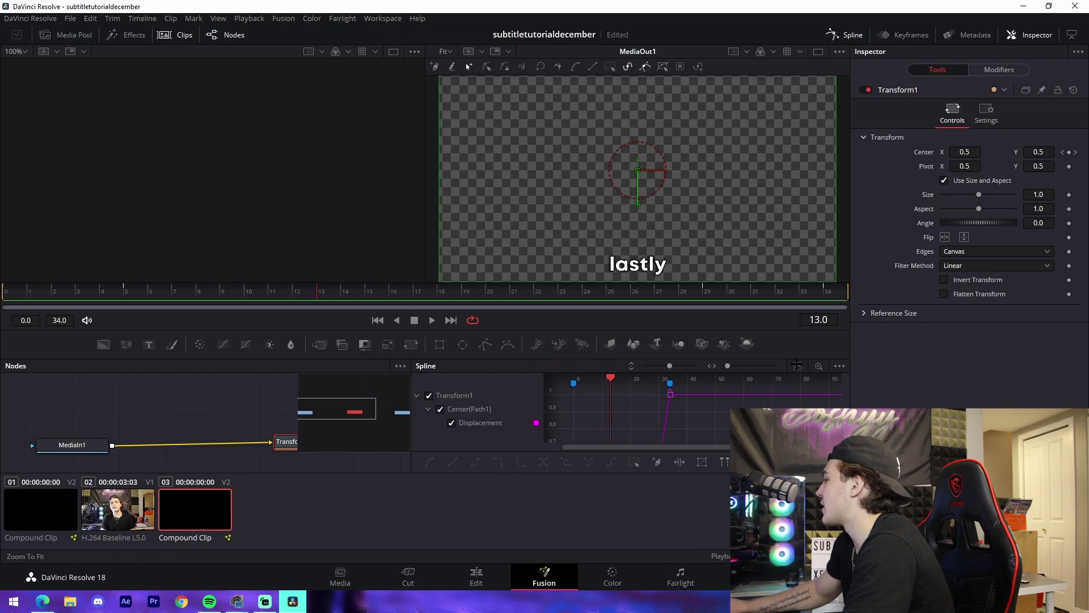
left_click(797, 366)
key("ctrl+a")
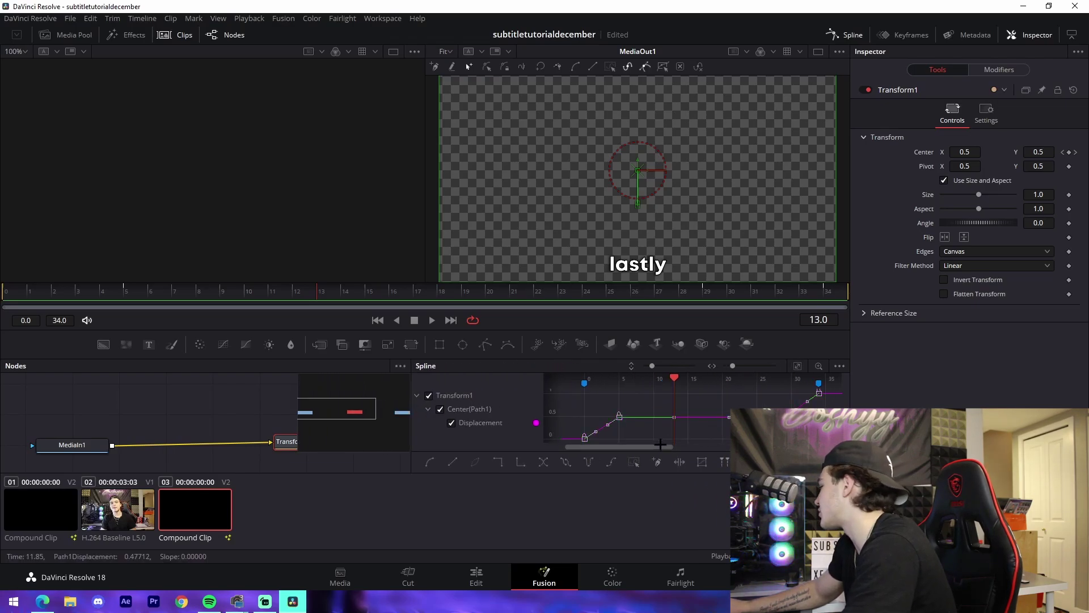
left_click_drag(673, 379, 737, 382)
left_click_drag(651, 415, 752, 404)
scroll(687, 420, "up", 3)
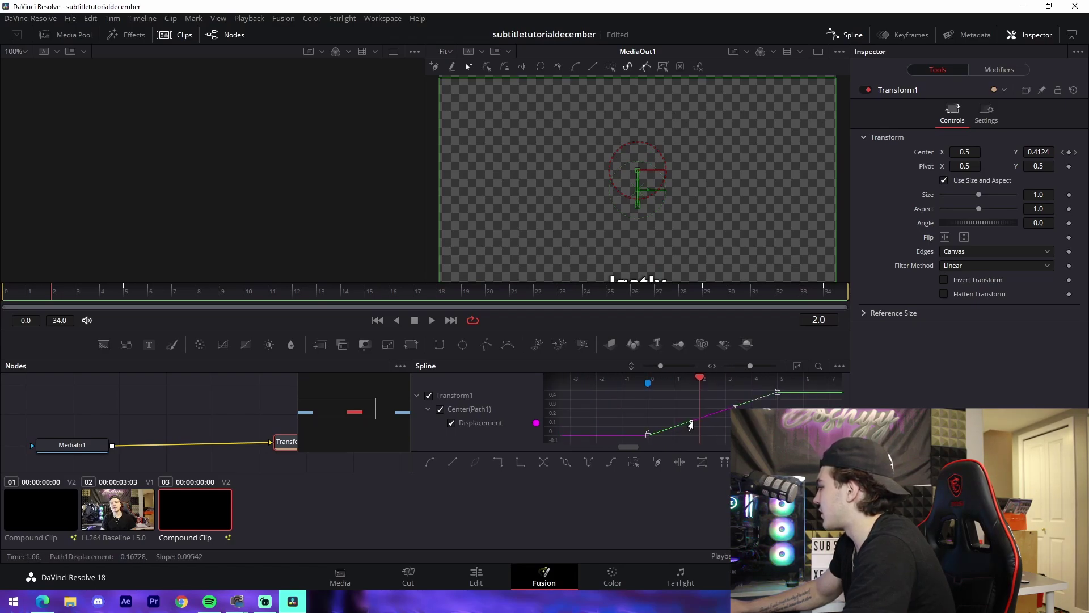
left_click_drag(691, 421, 658, 396)
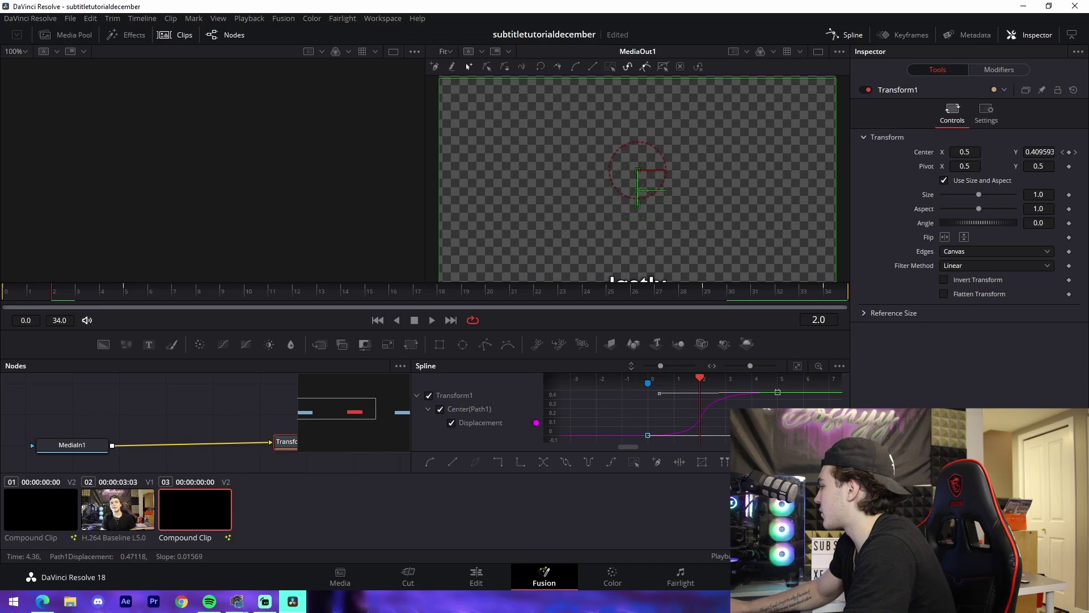
left_click_drag(54, 294, 5, 294)
key("space")
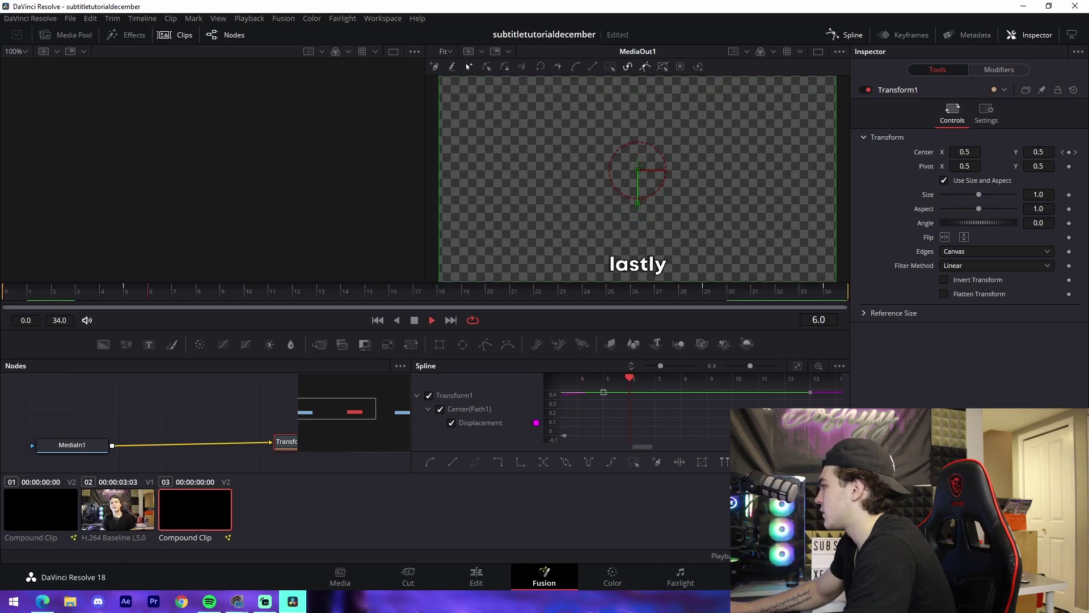
key("space")
- Ease the Displacement curve between frames 29 and 34 by extending the last keyframe's handle, and preview the animation
left_click_drag(844, 433, 715, 443)
key("ctrl+f")
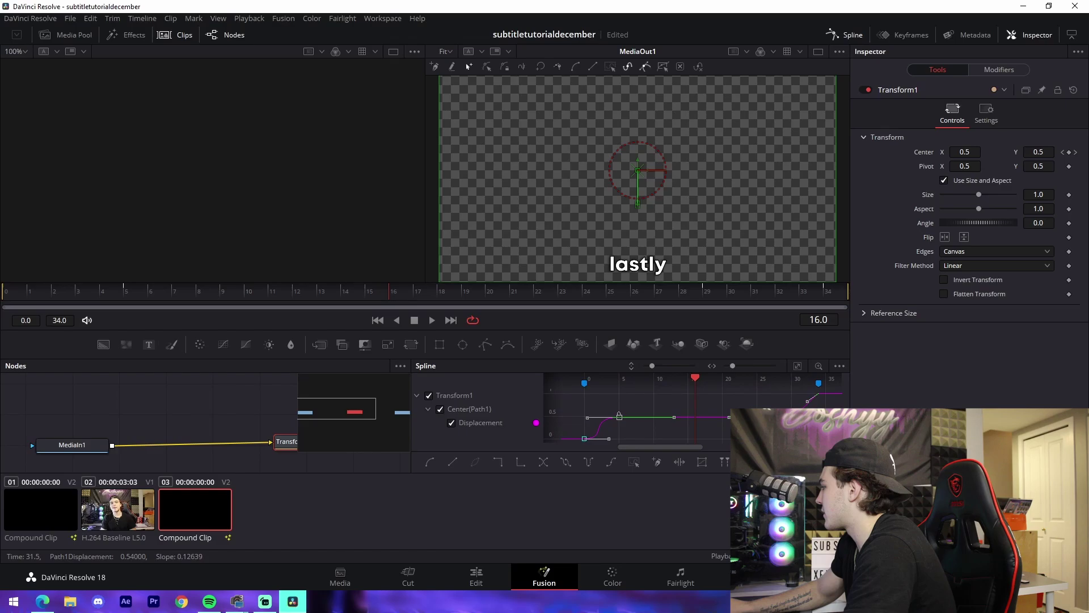
left_click_drag(808, 401, 787, 396)
key("space")
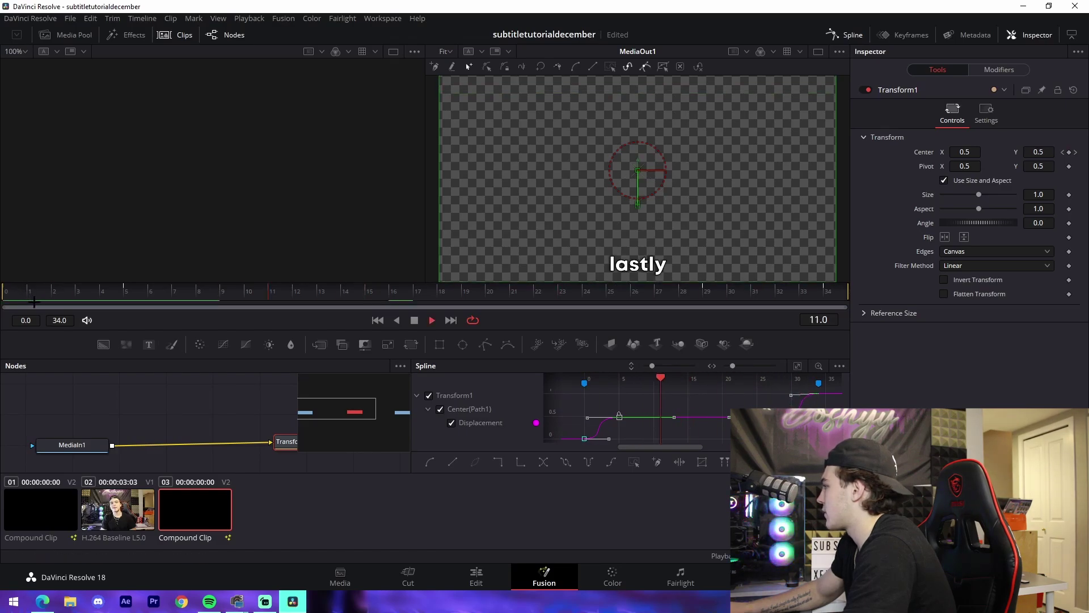
- Return to the Edit page and play the timeline to review the animated "lastly" title
left_click(485, 567)
left_click_drag(550, 384, 616, 383)
key("space")
key("space")
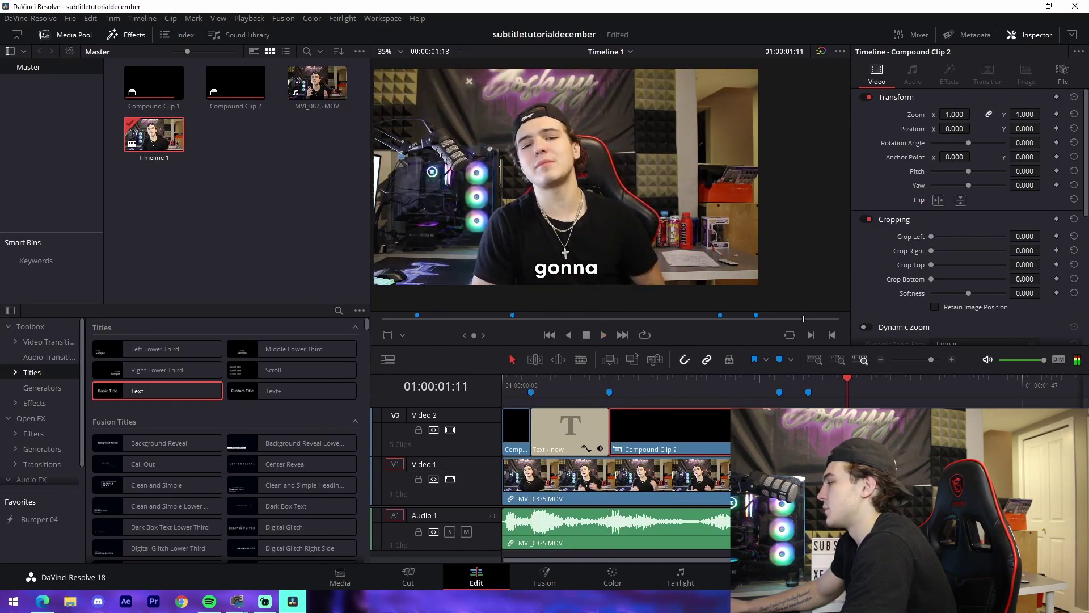
- Decompose the "lastly" and "And" compound clips in place, using clips only
left_click(828, 432)
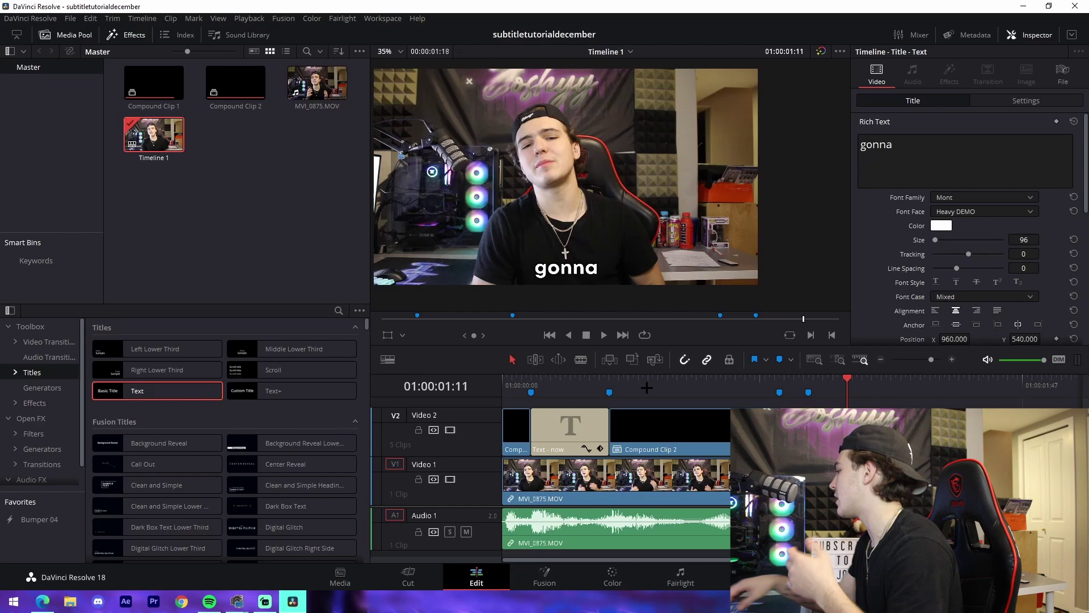
right_click(658, 432)
mouse_move(724, 130)
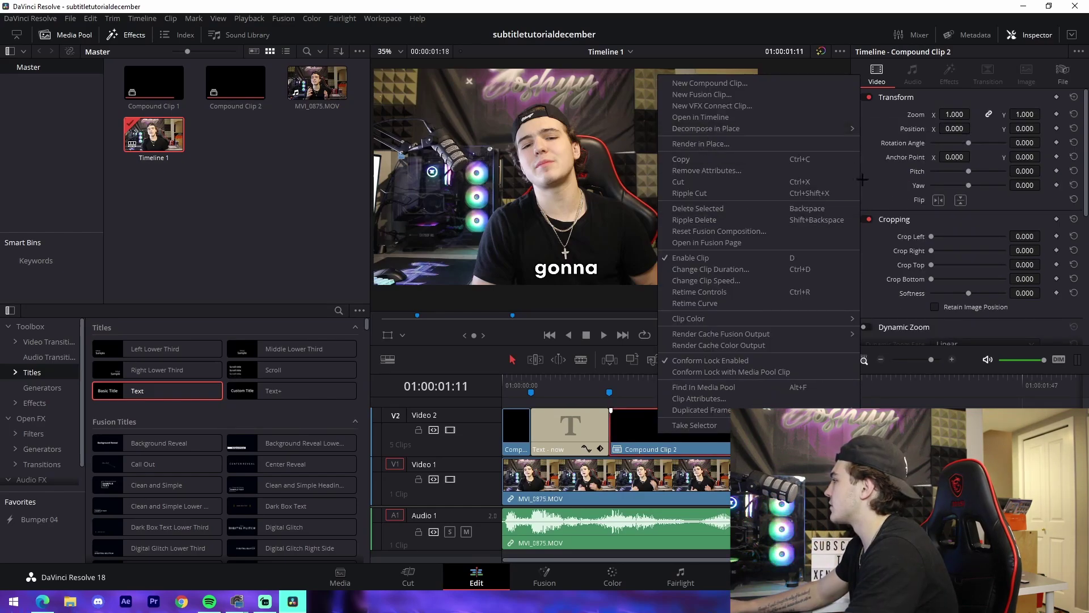
left_click(885, 127)
left_click(510, 431)
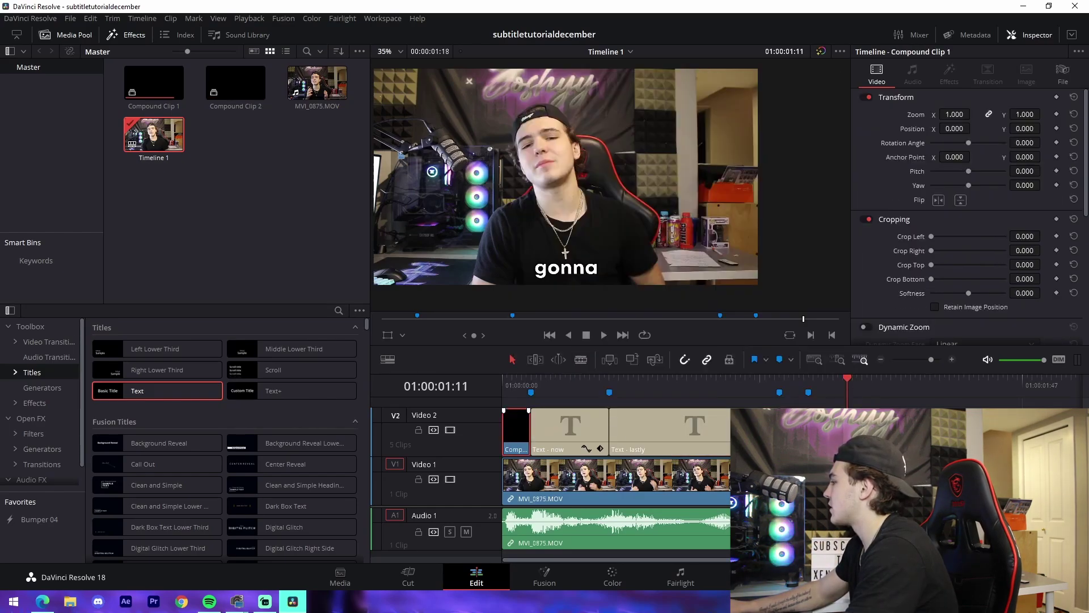
right_click(511, 431)
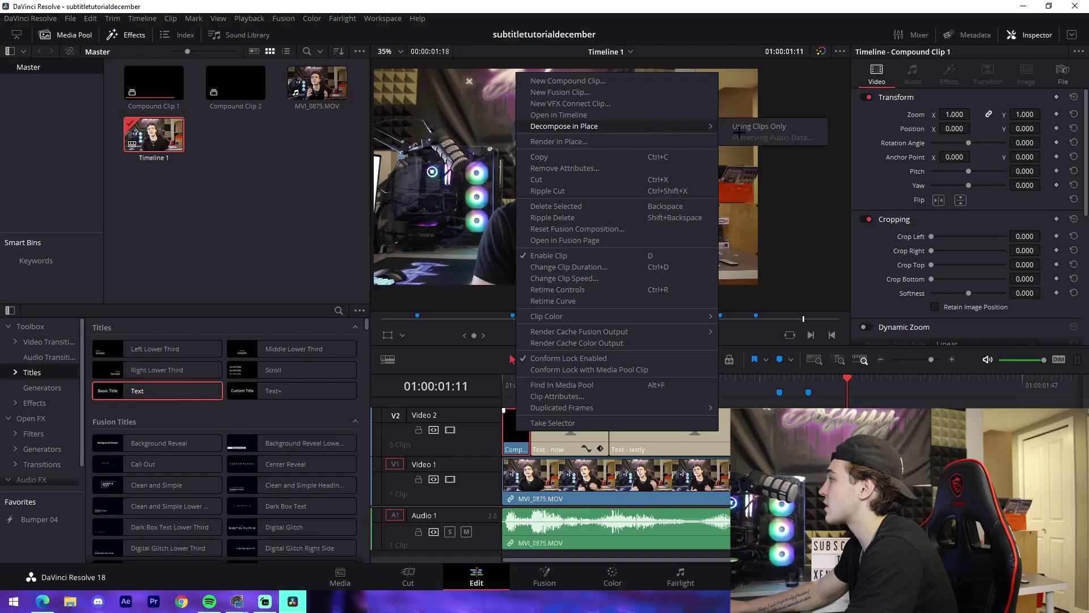
left_click(739, 128)
- Select all the text titles on the Video 2 track and combine them into a new compound clip with the default name
left_click_drag(731, 441, 421, 434)
right_click(653, 440)
left_click(708, 449)
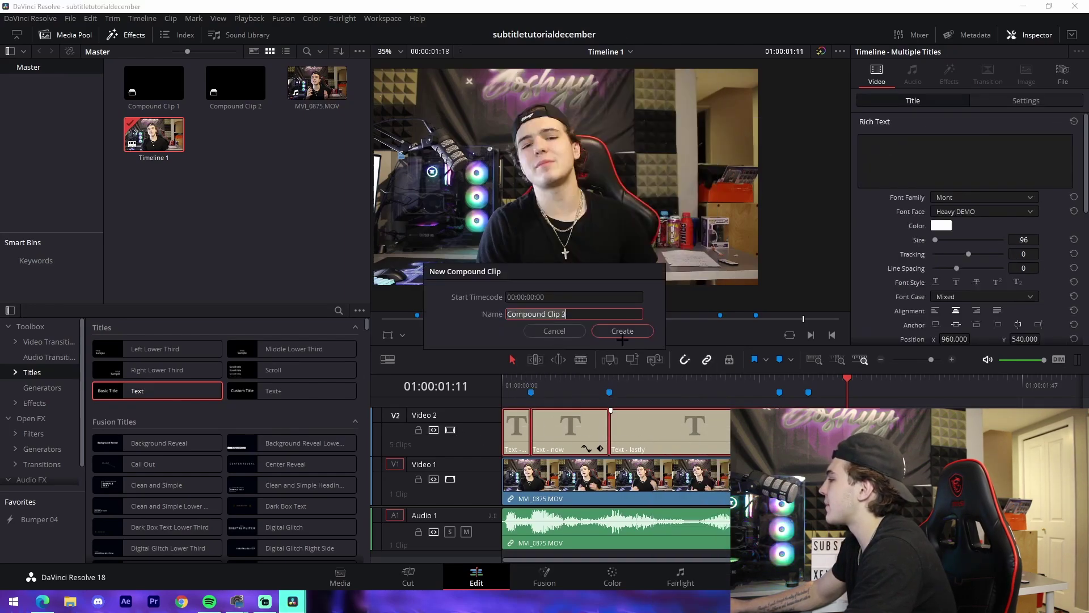
left_click(623, 336)
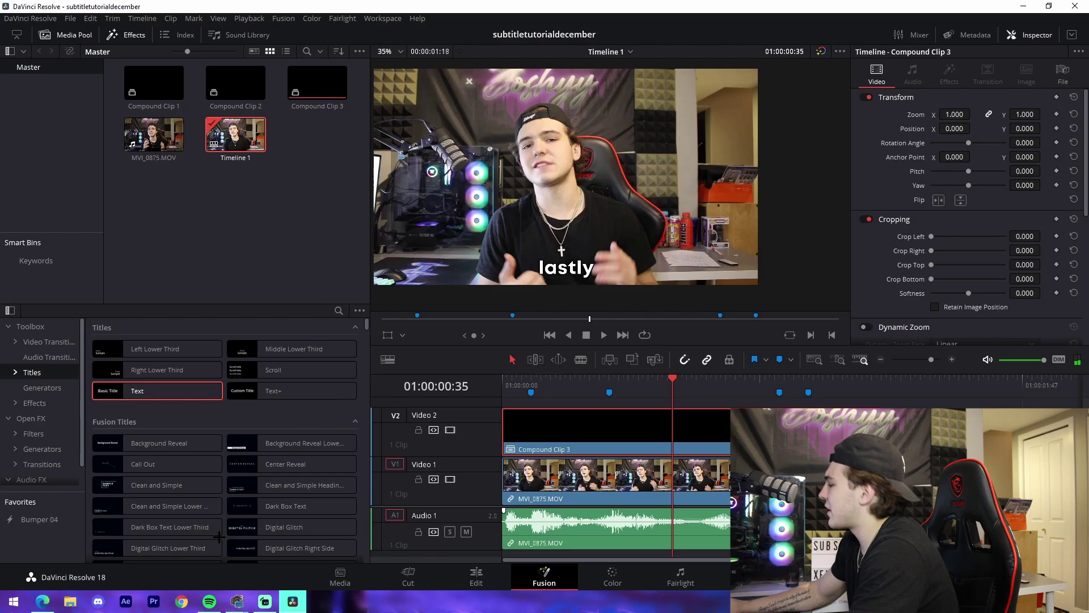
- Open the new compound clip in Fusion, insert a Camera Shake node between MediaIn1 and MediaOut1, and hide the Spline editor
left_click(553, 576)
key("shift+space")
type("trans")
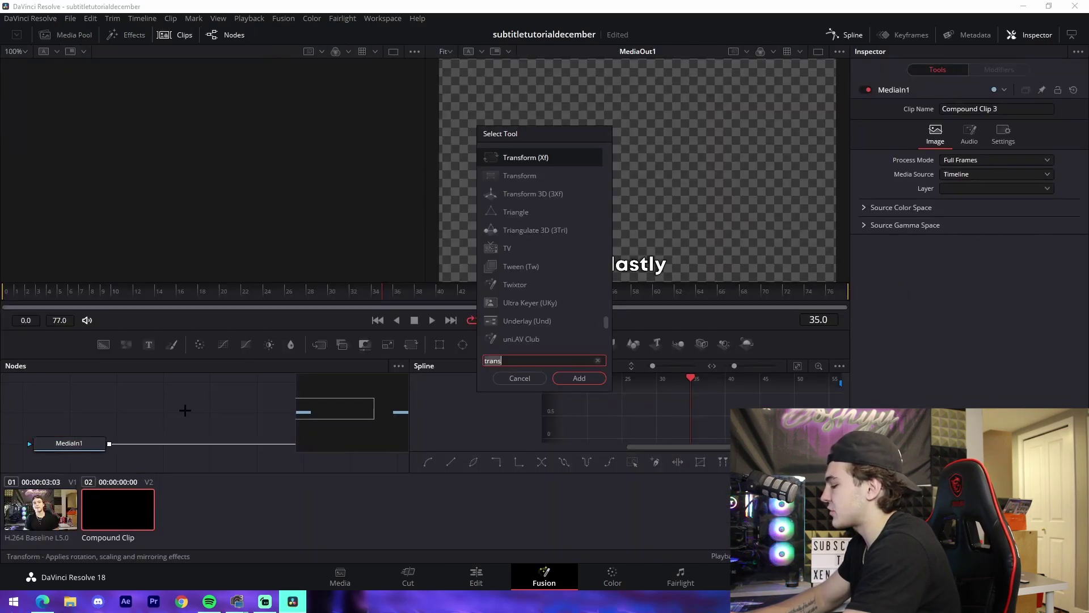
type("came")
key("Down")
key("Return")
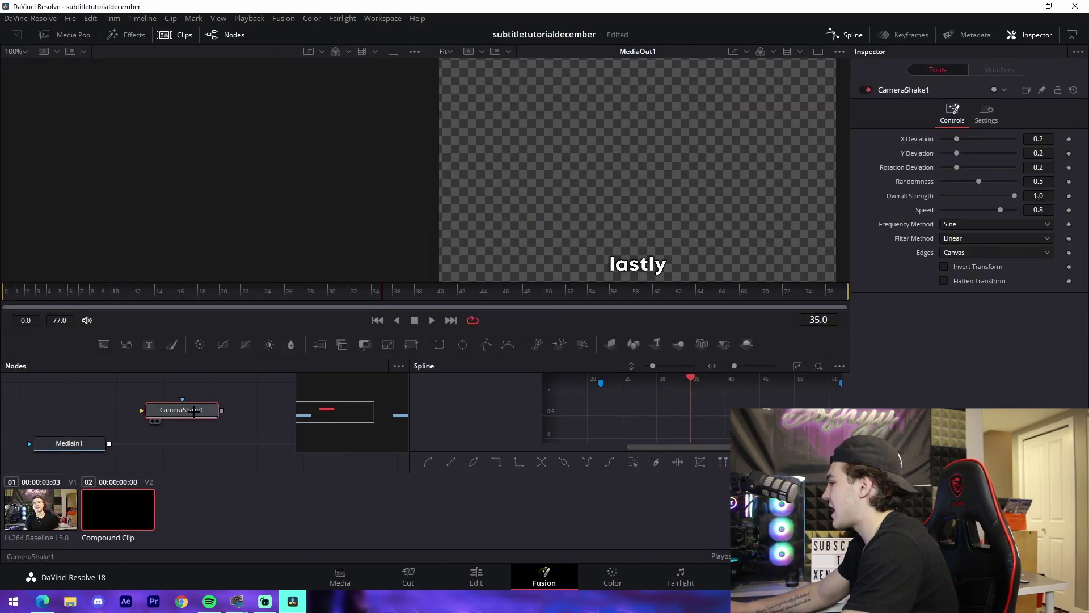
left_click_drag(193, 411, 241, 444)
left_click(845, 34)
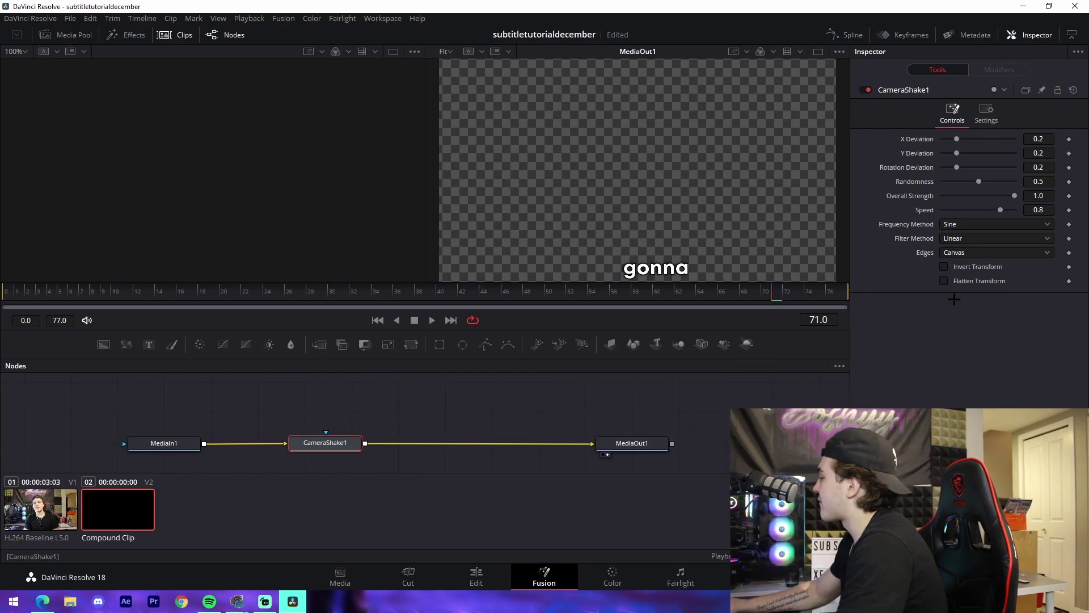
- Reduce the camera shake's speed to 0.031 and its overall strength to 0.071, previewing the motion
left_click_drag(1013, 196, 944, 211)
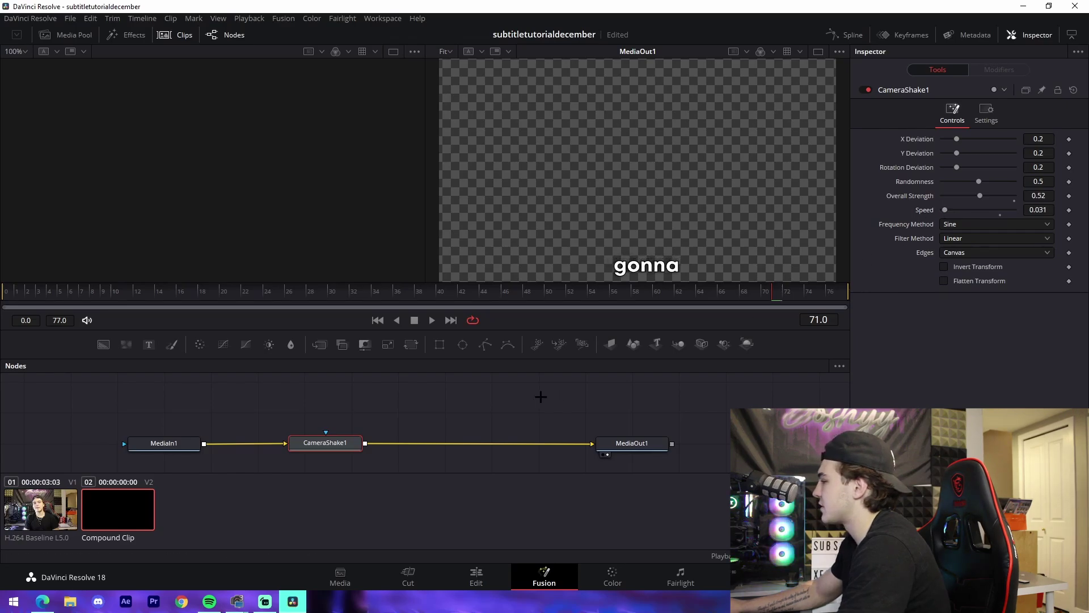
key("space")
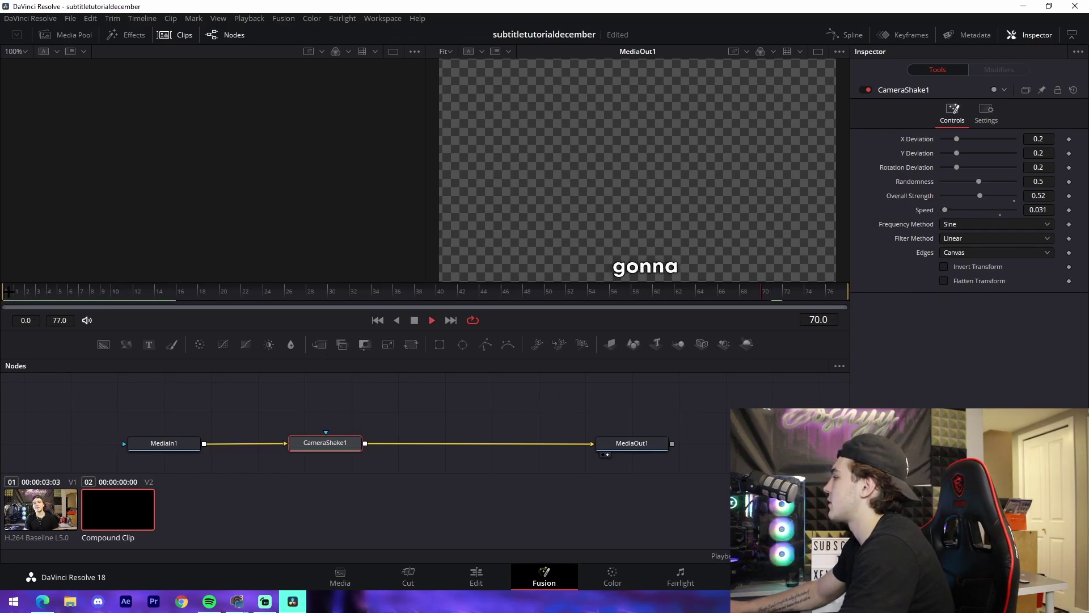
key("space")
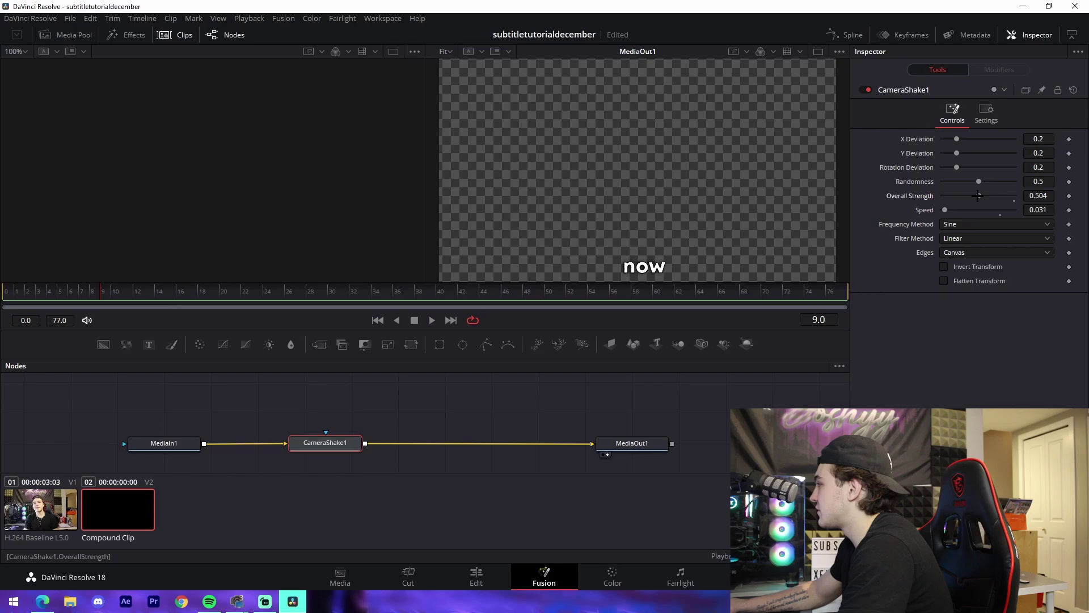
left_click_drag(979, 195, 950, 197)
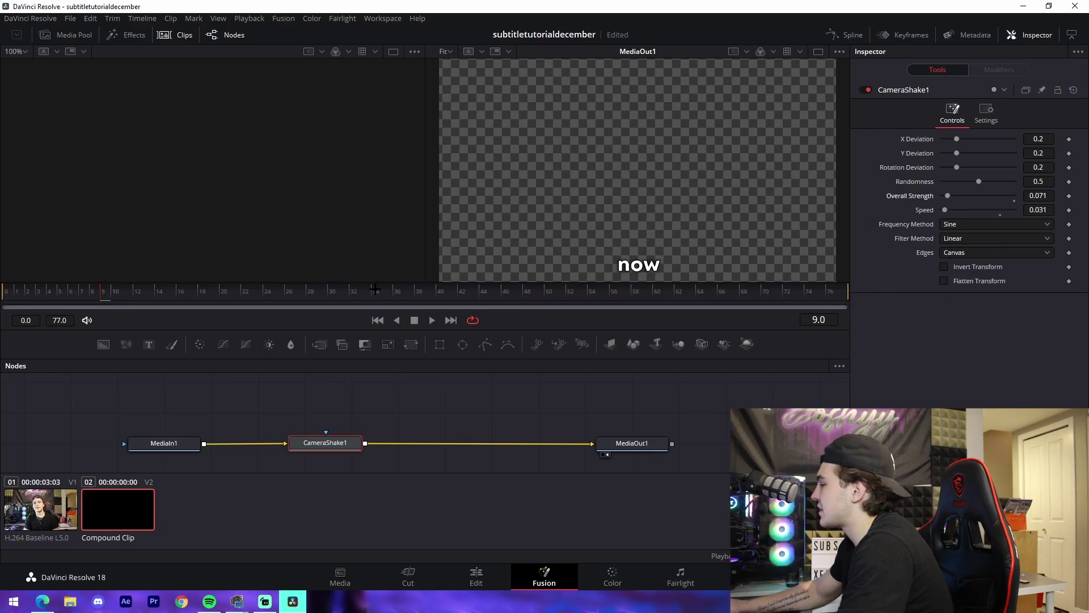
key("space")
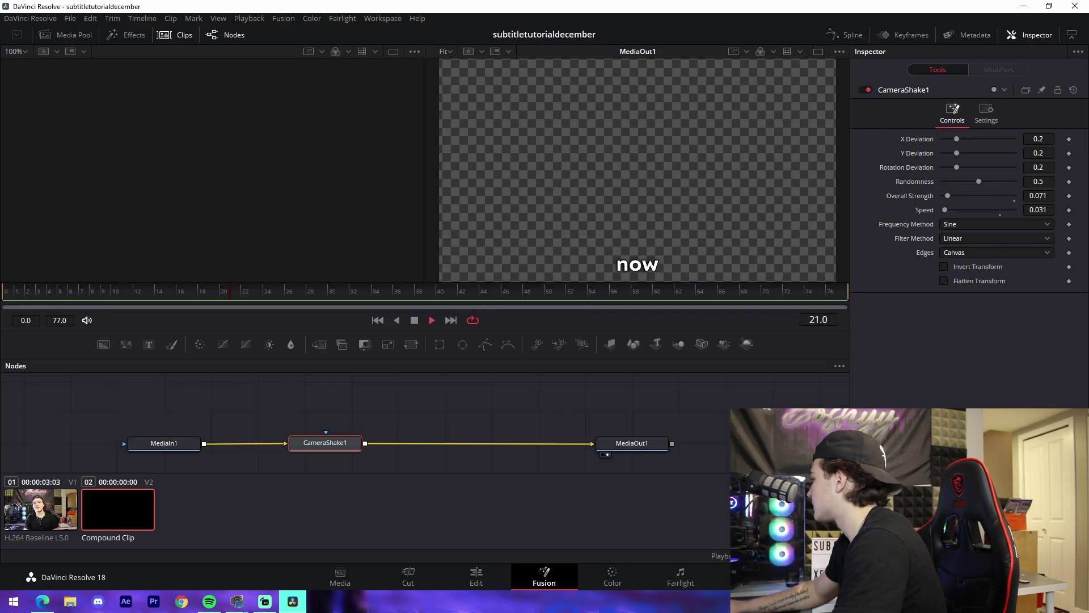
- Return to the Edit page and play the timeline from the start to review the shaking subtitles
left_click(476, 579)
left_click(504, 388)
key("space")
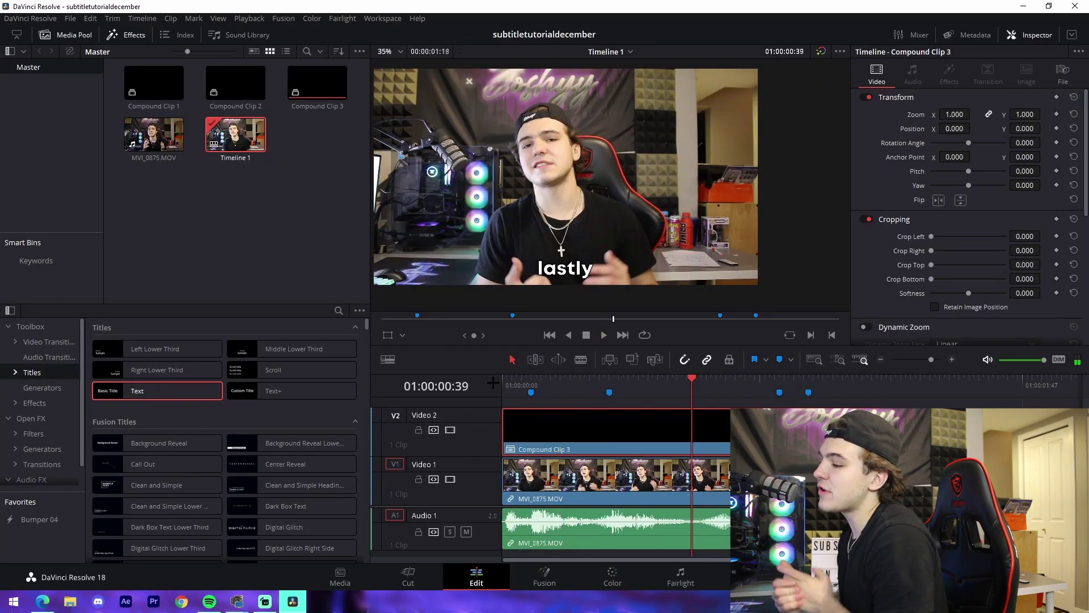